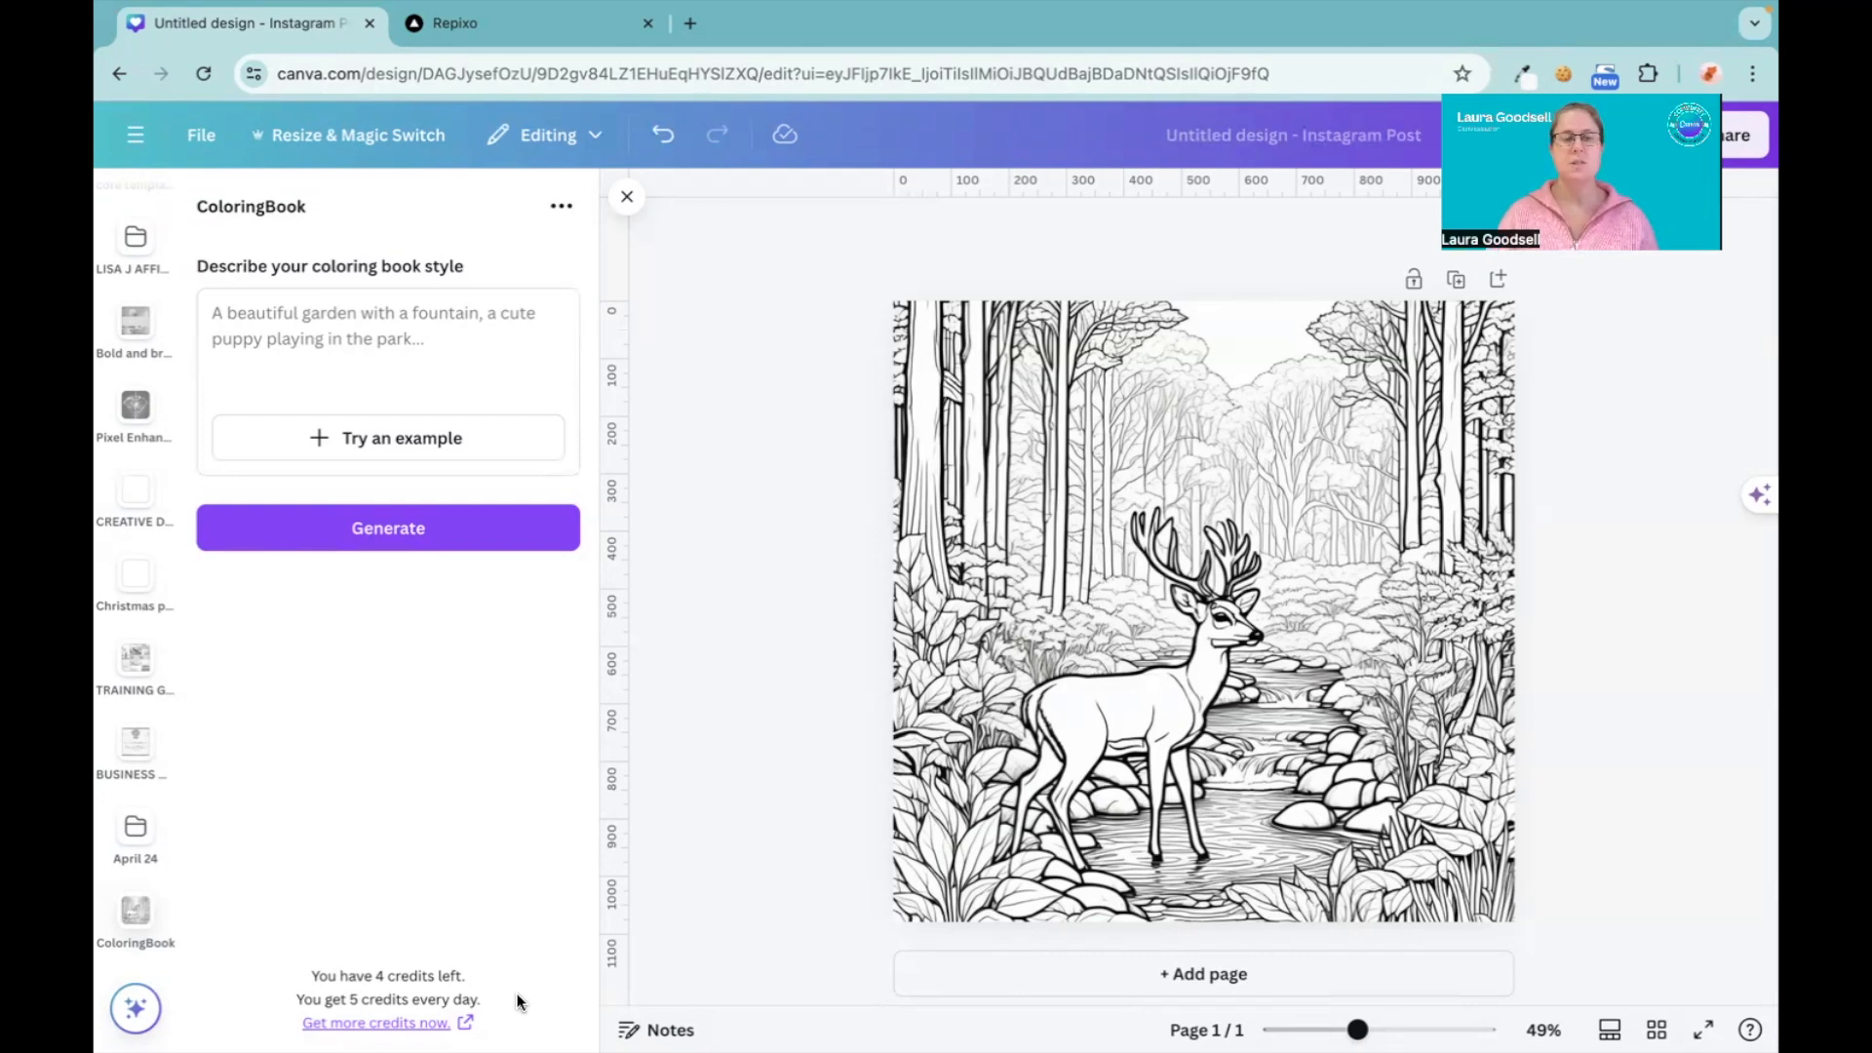
# Step: Add a second page and generate a coloring image from the prompt "two children playing on the swings in a park"
pyautogui.click(342, 332)
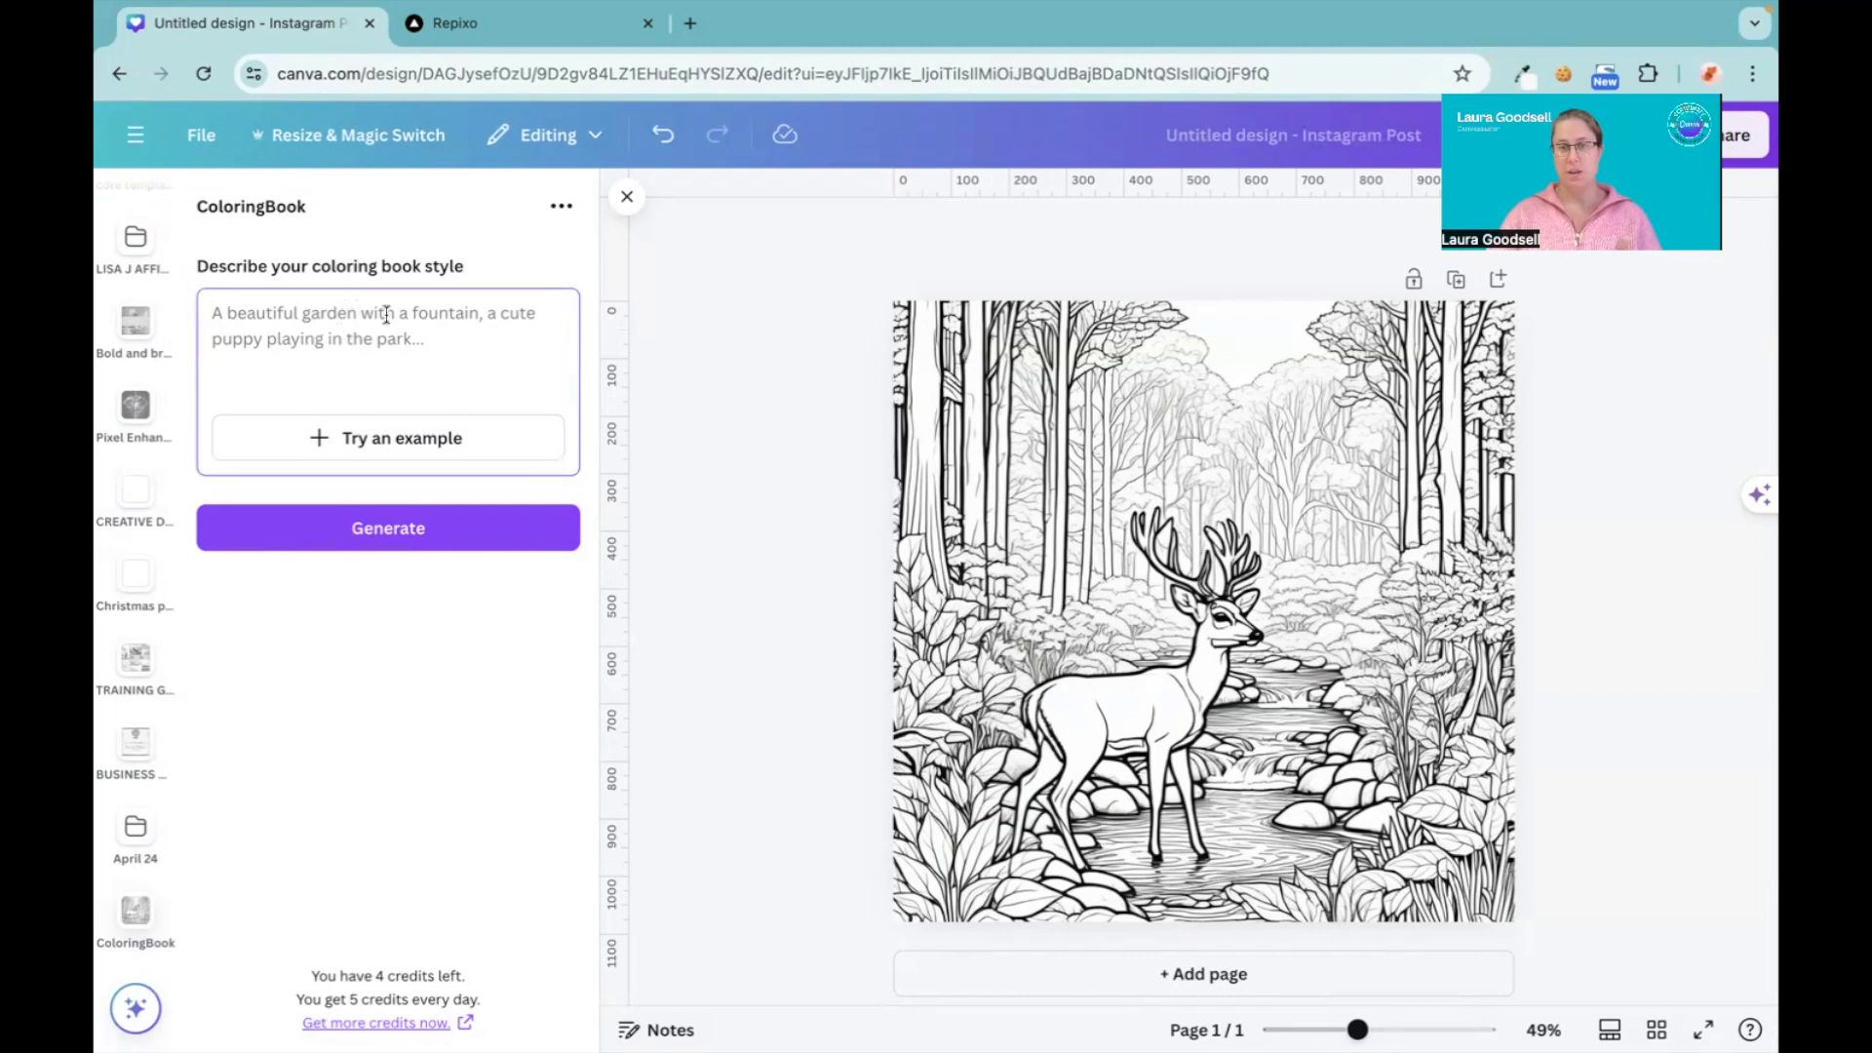
pyautogui.click(1234, 975)
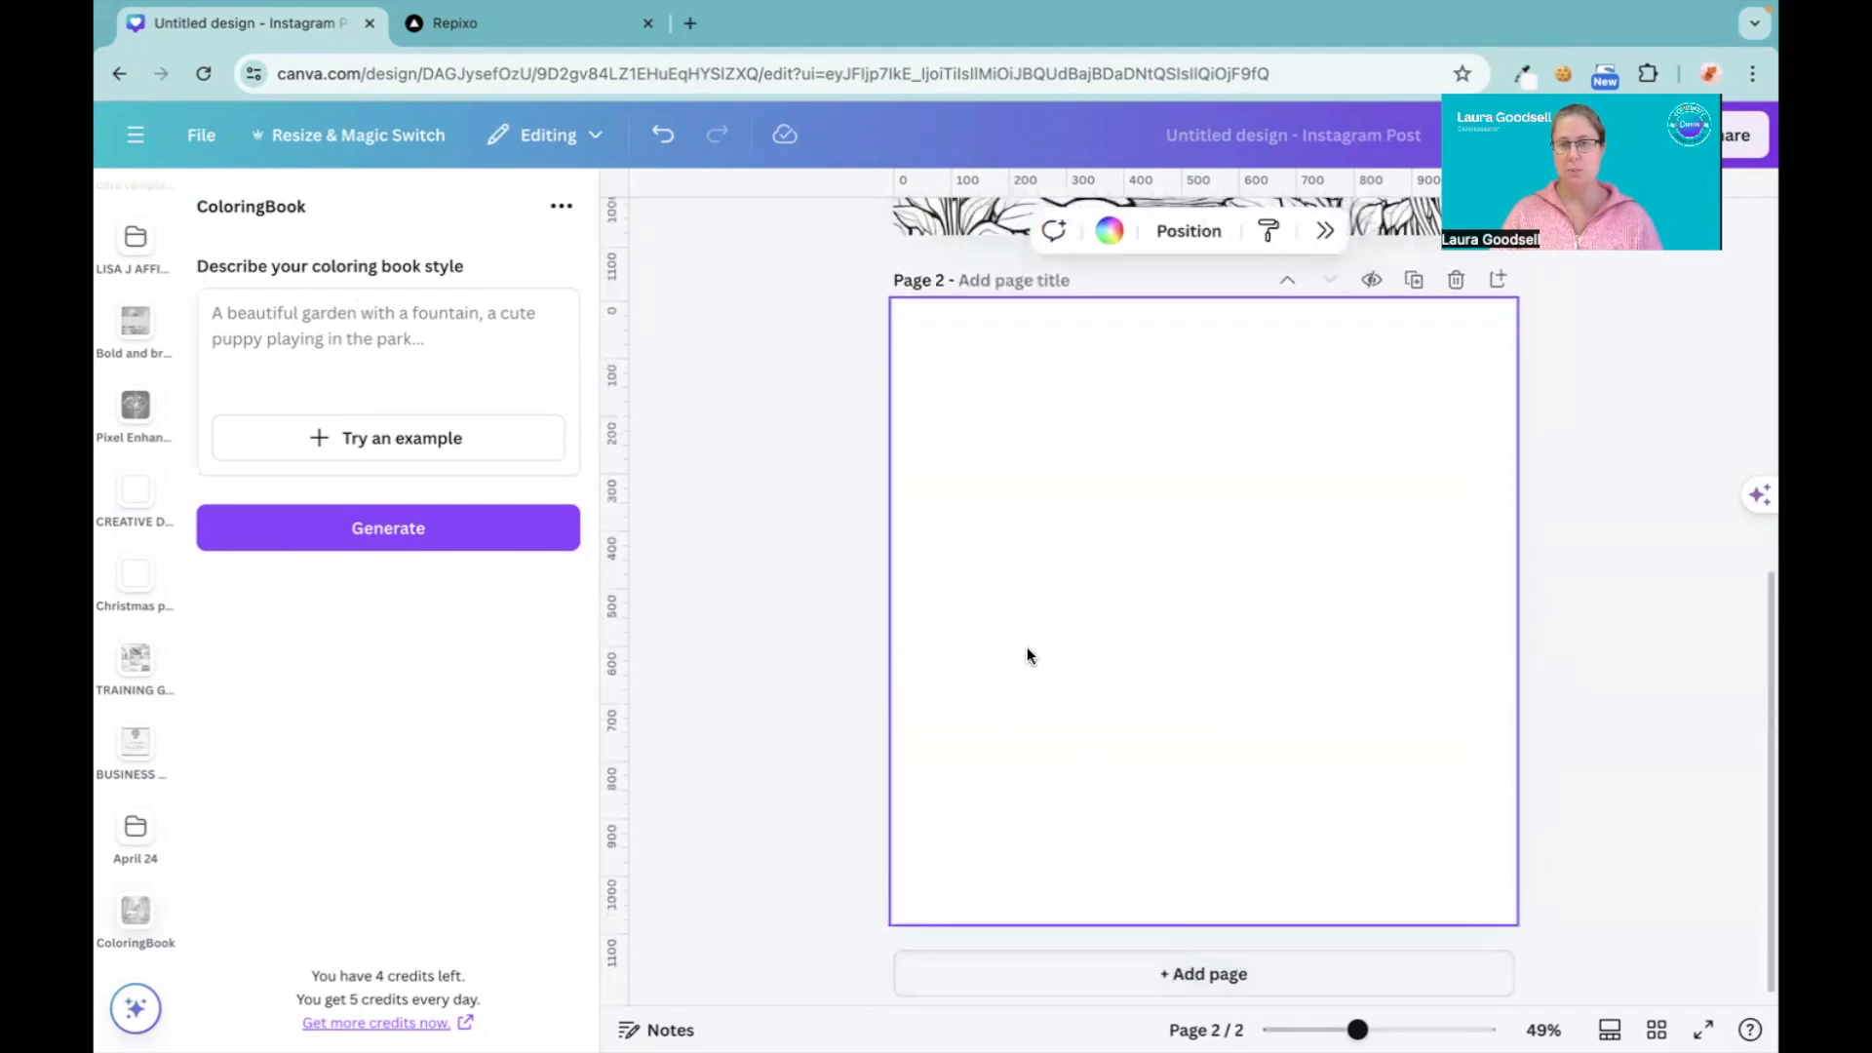
pyautogui.click(436, 329)
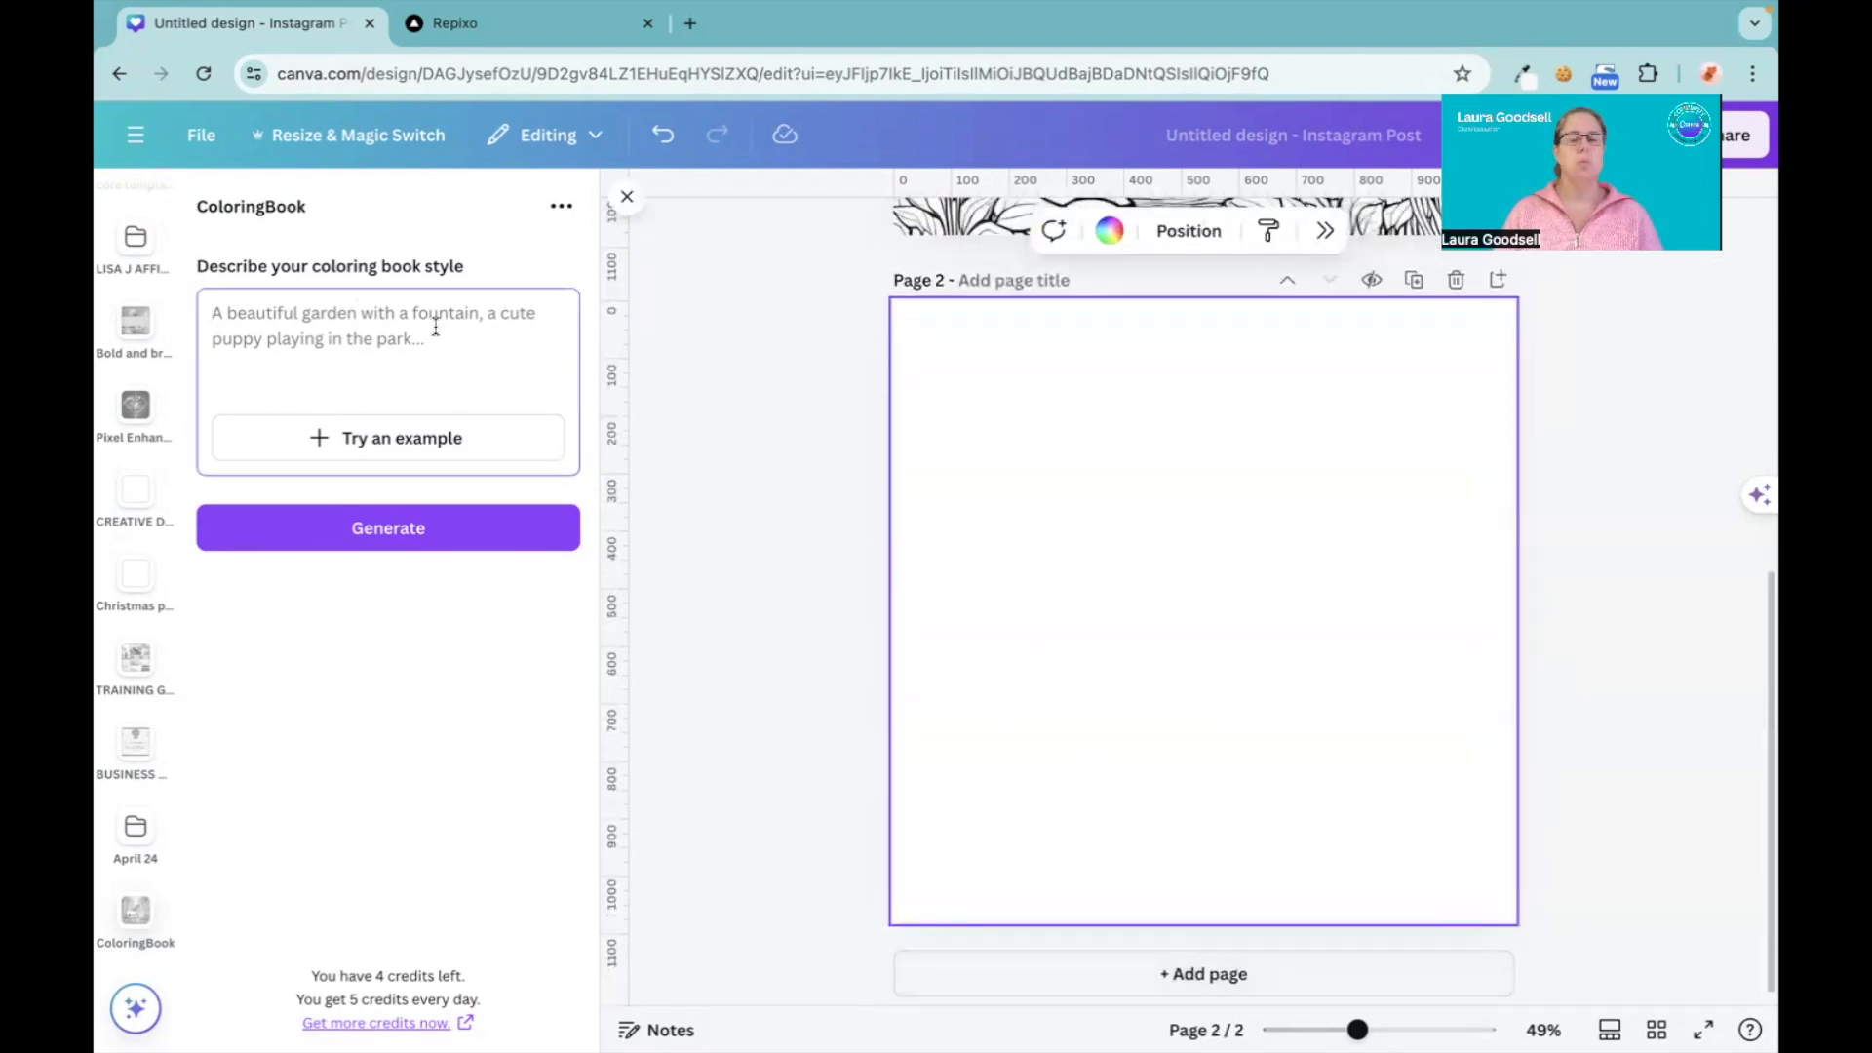
pyautogui.write('two child')
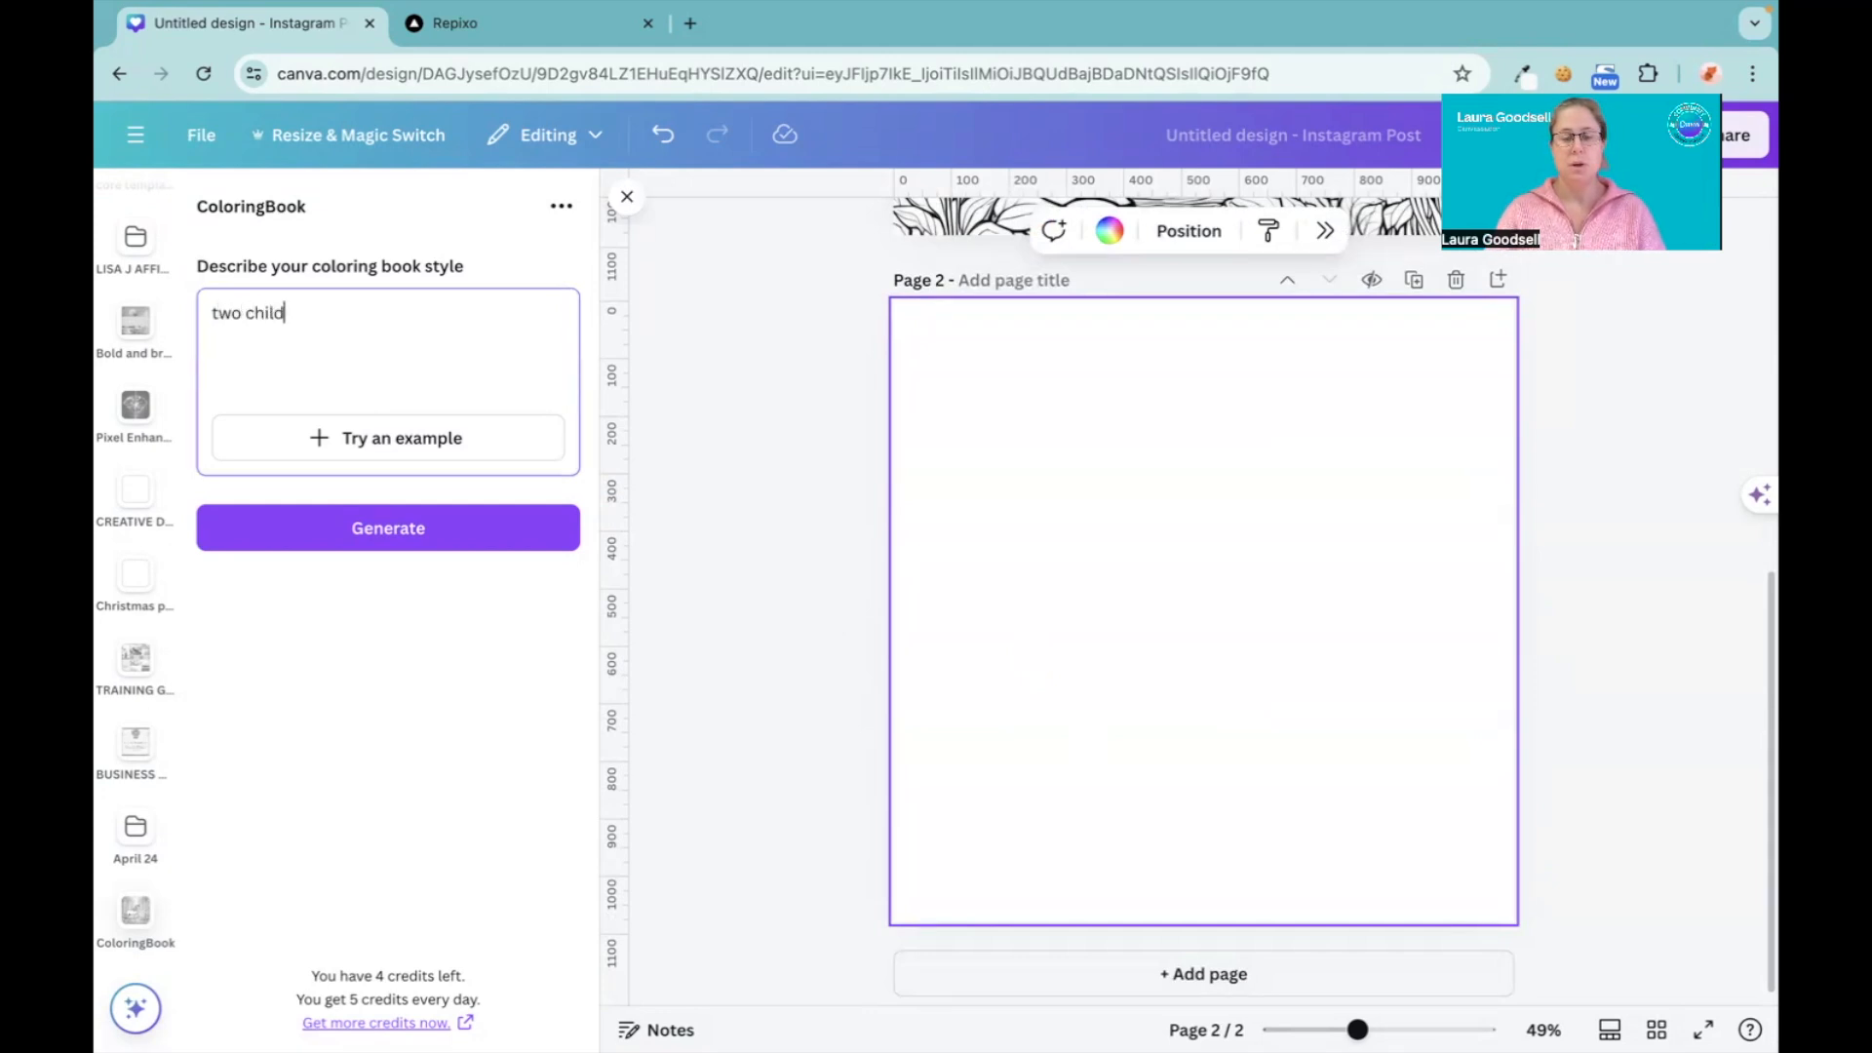
pyautogui.write('ren playin')
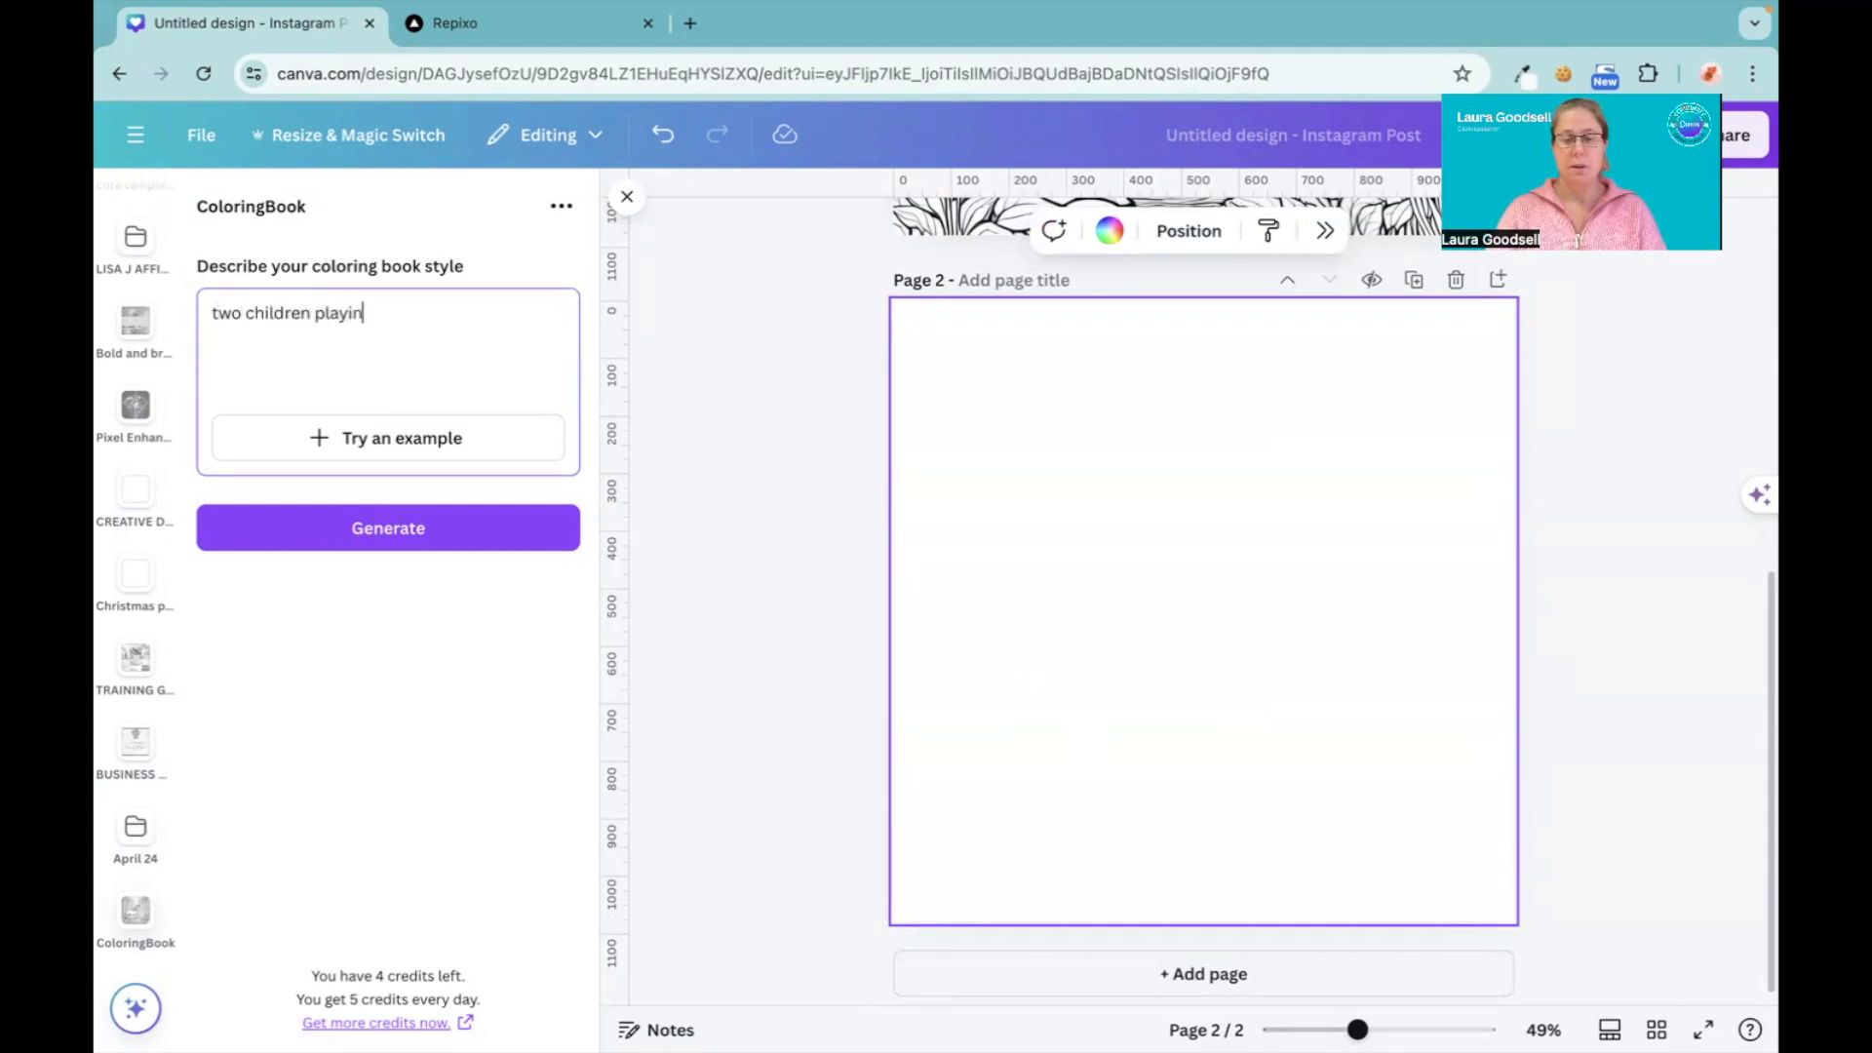
pyautogui.write('g on the swings in a park')
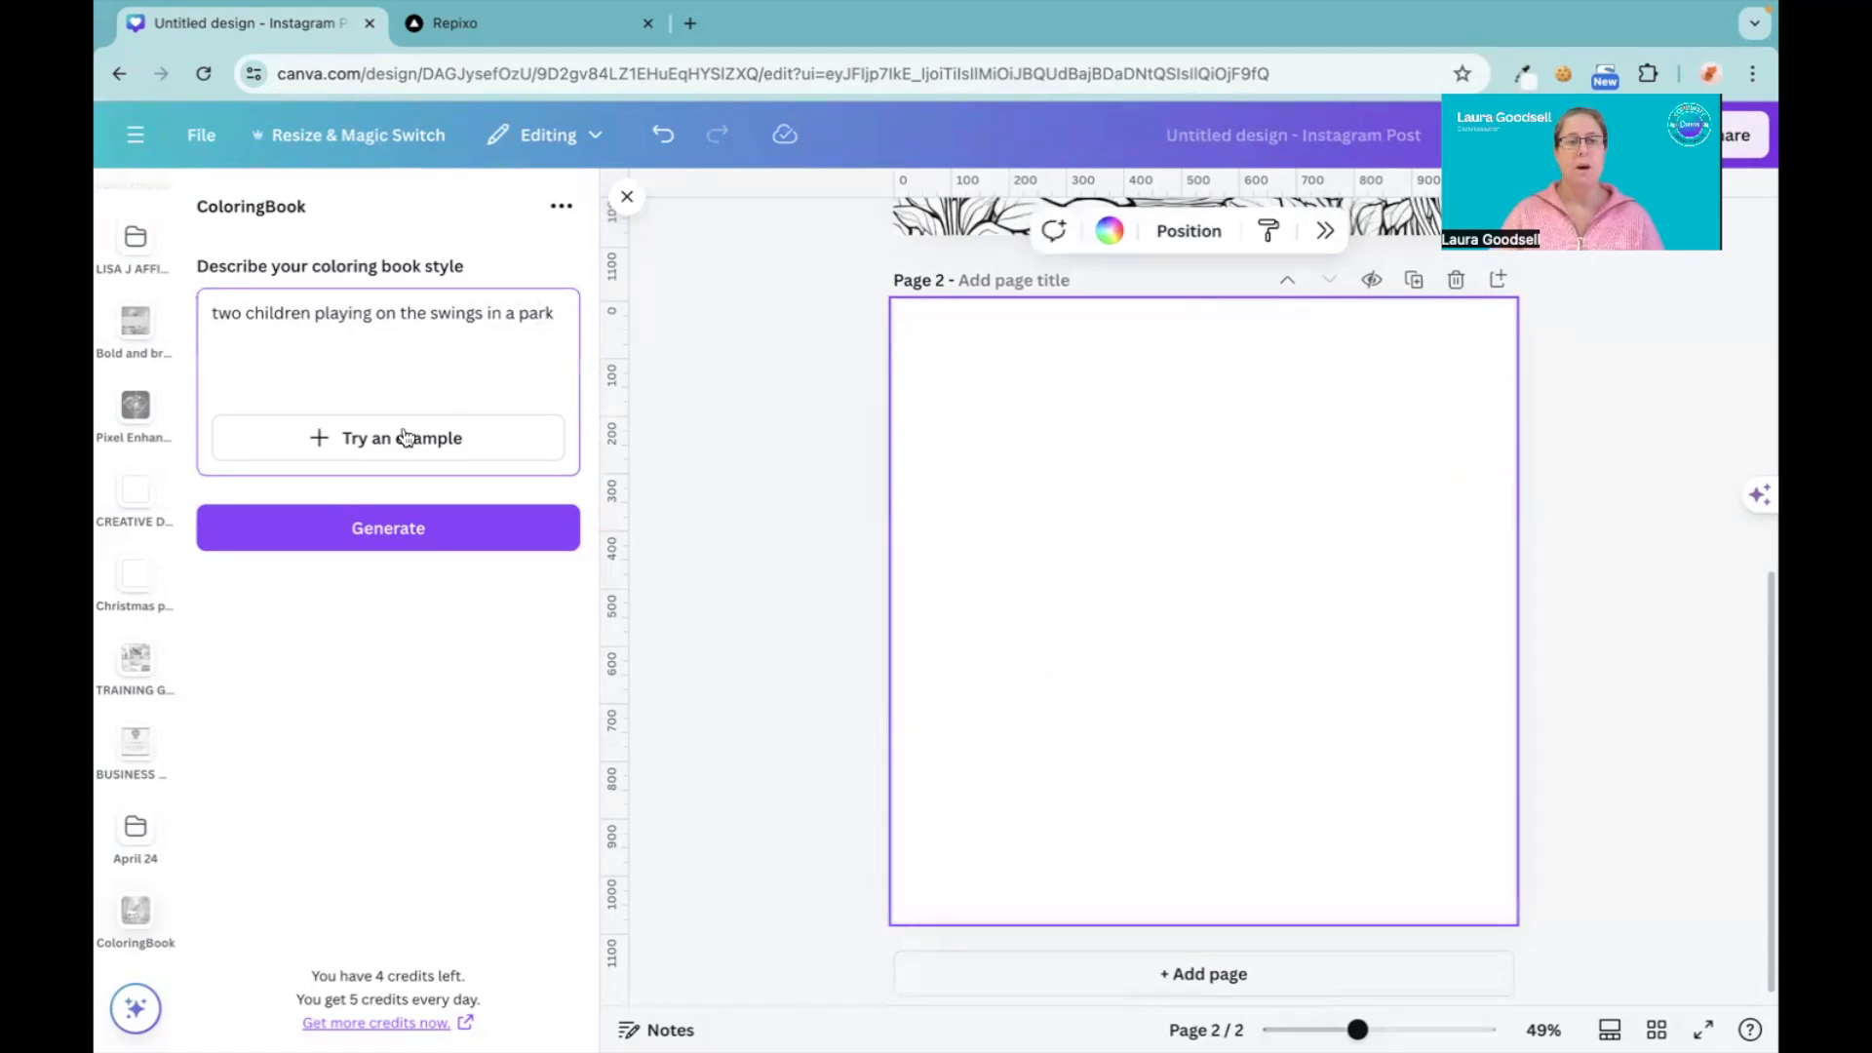
pyautogui.click(388, 527)
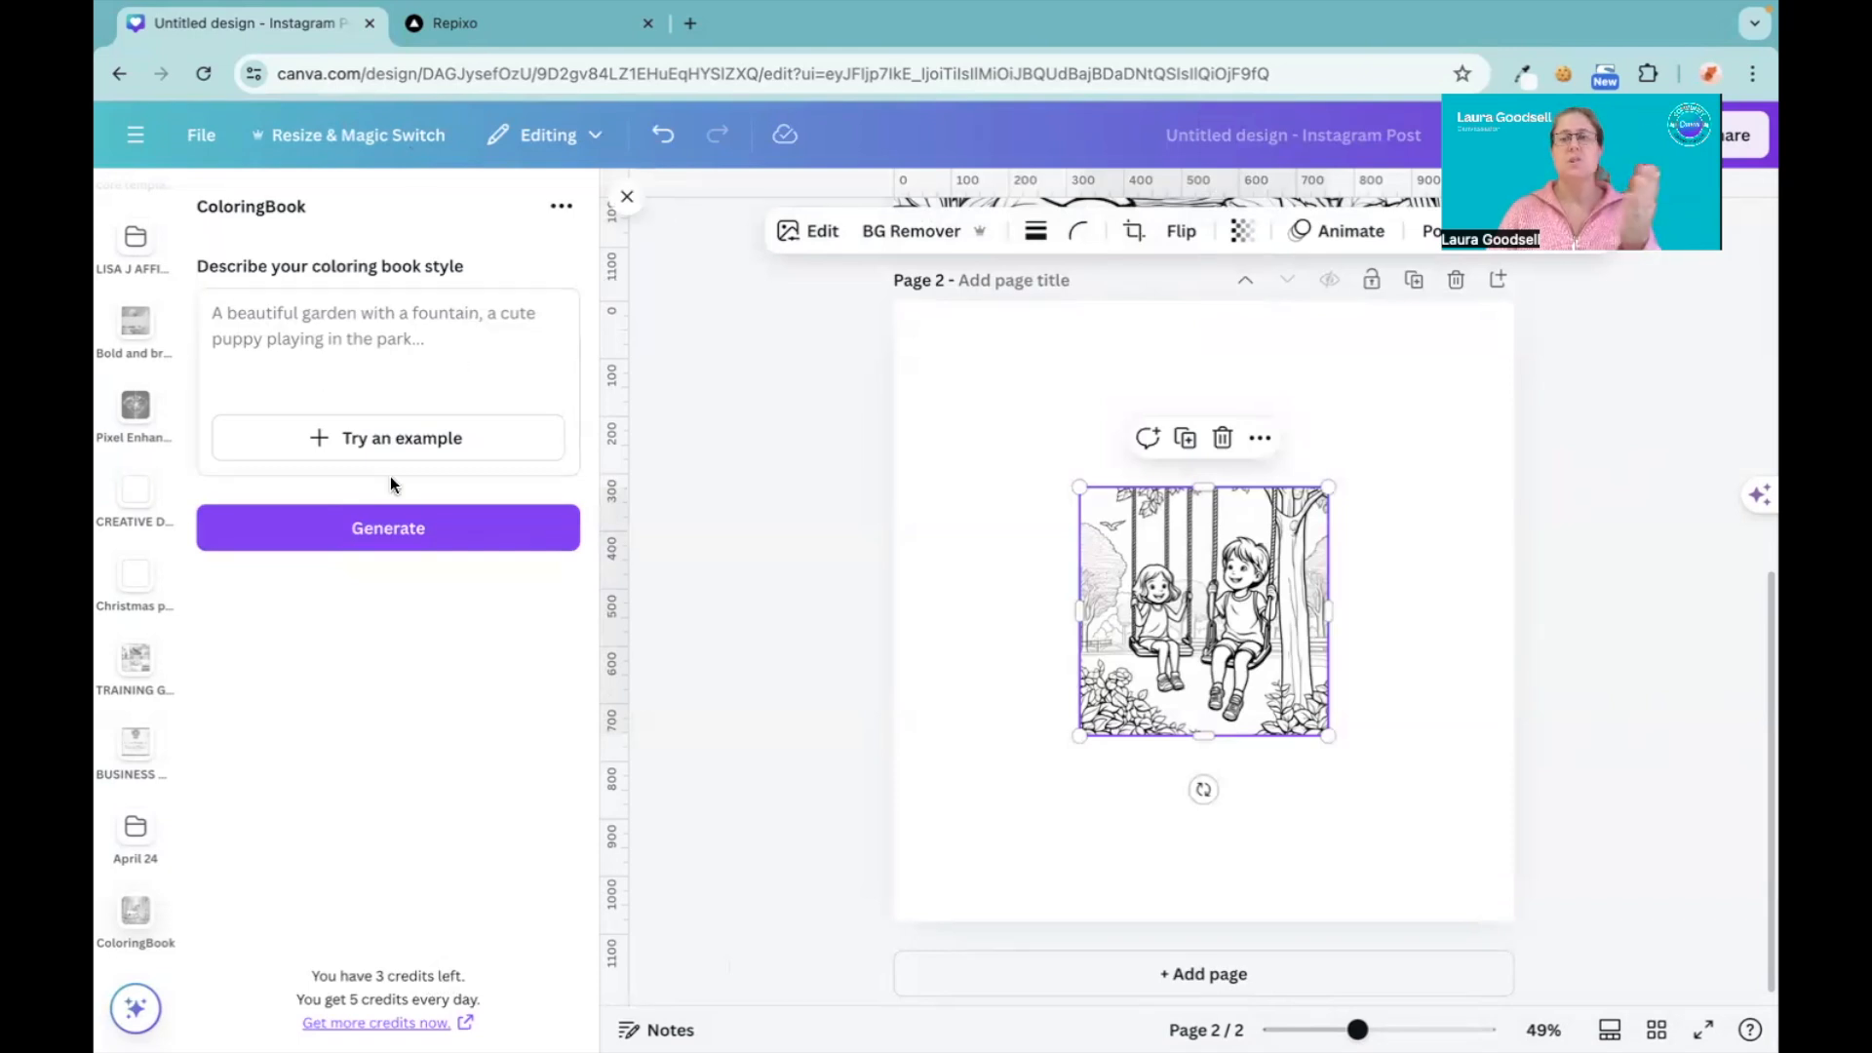
# Step: Set the generated swings image as the background of page 2
pyautogui.rightClick(1214, 564)
pyautogui.click(1323, 921)
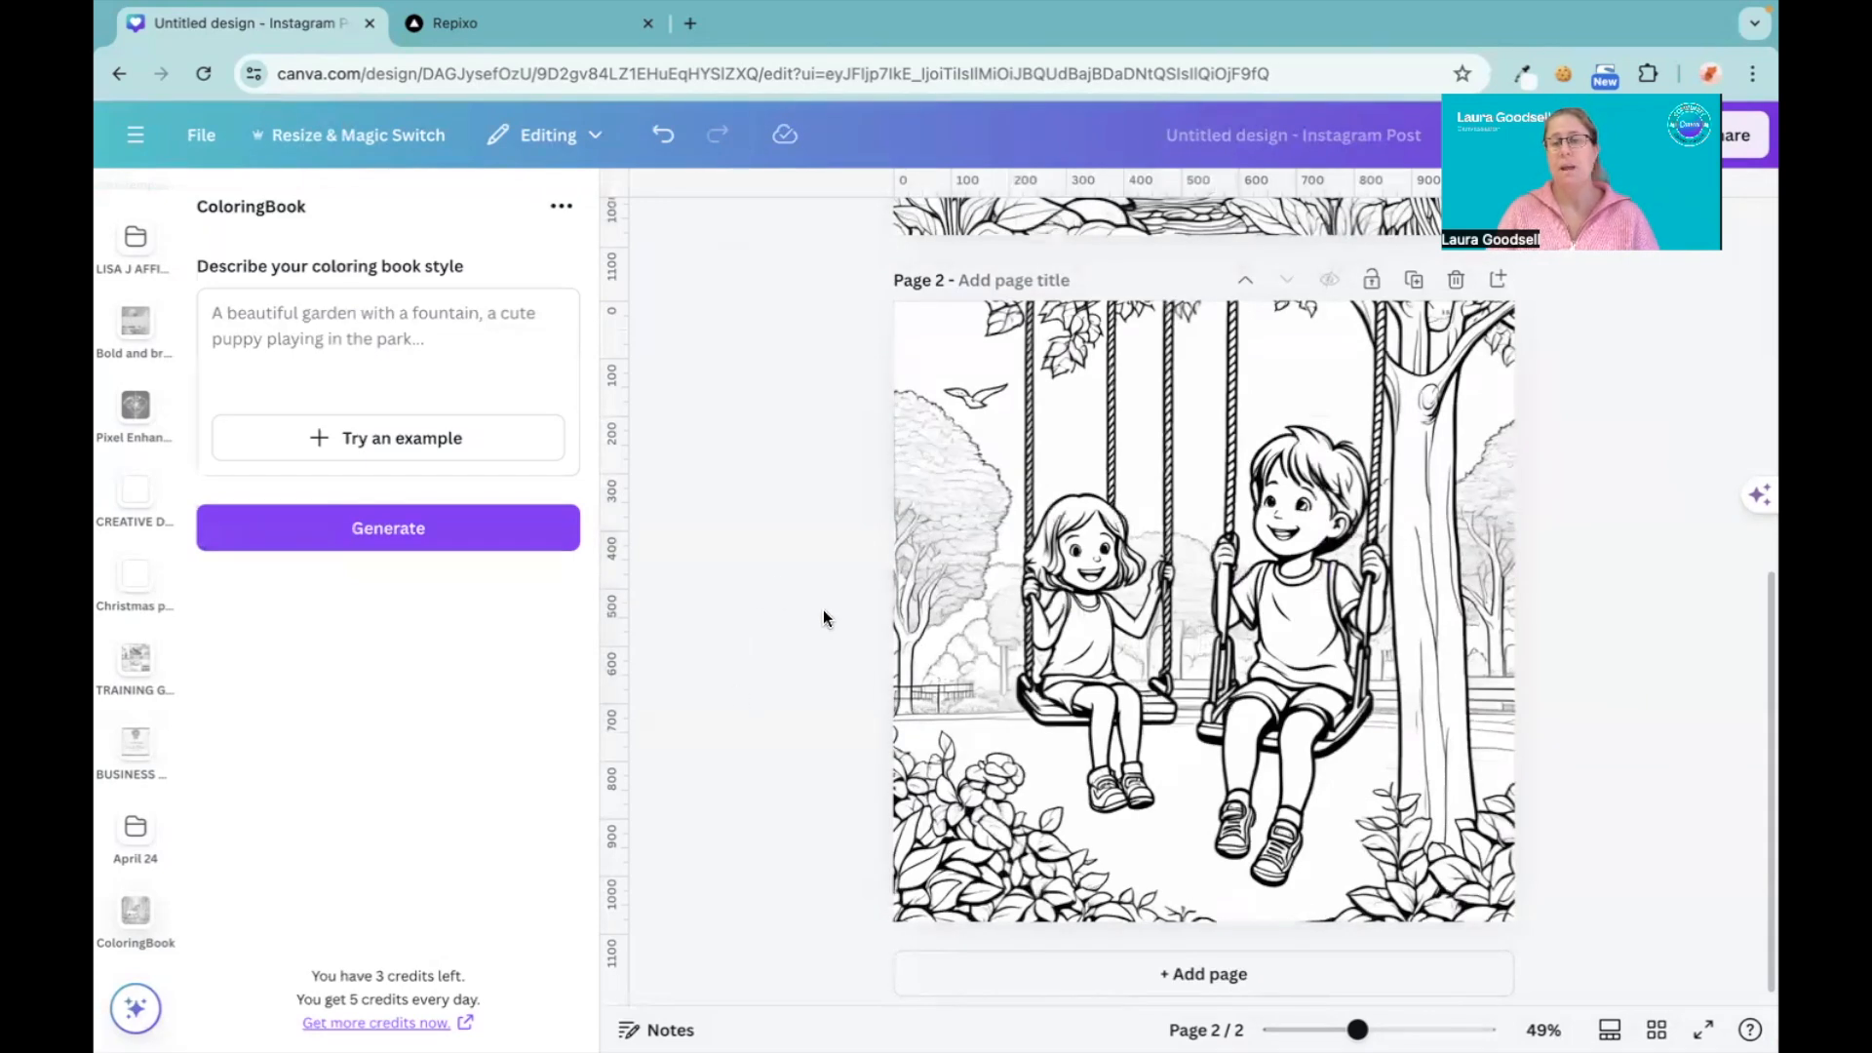
pyautogui.scroll(6, 823, 610)
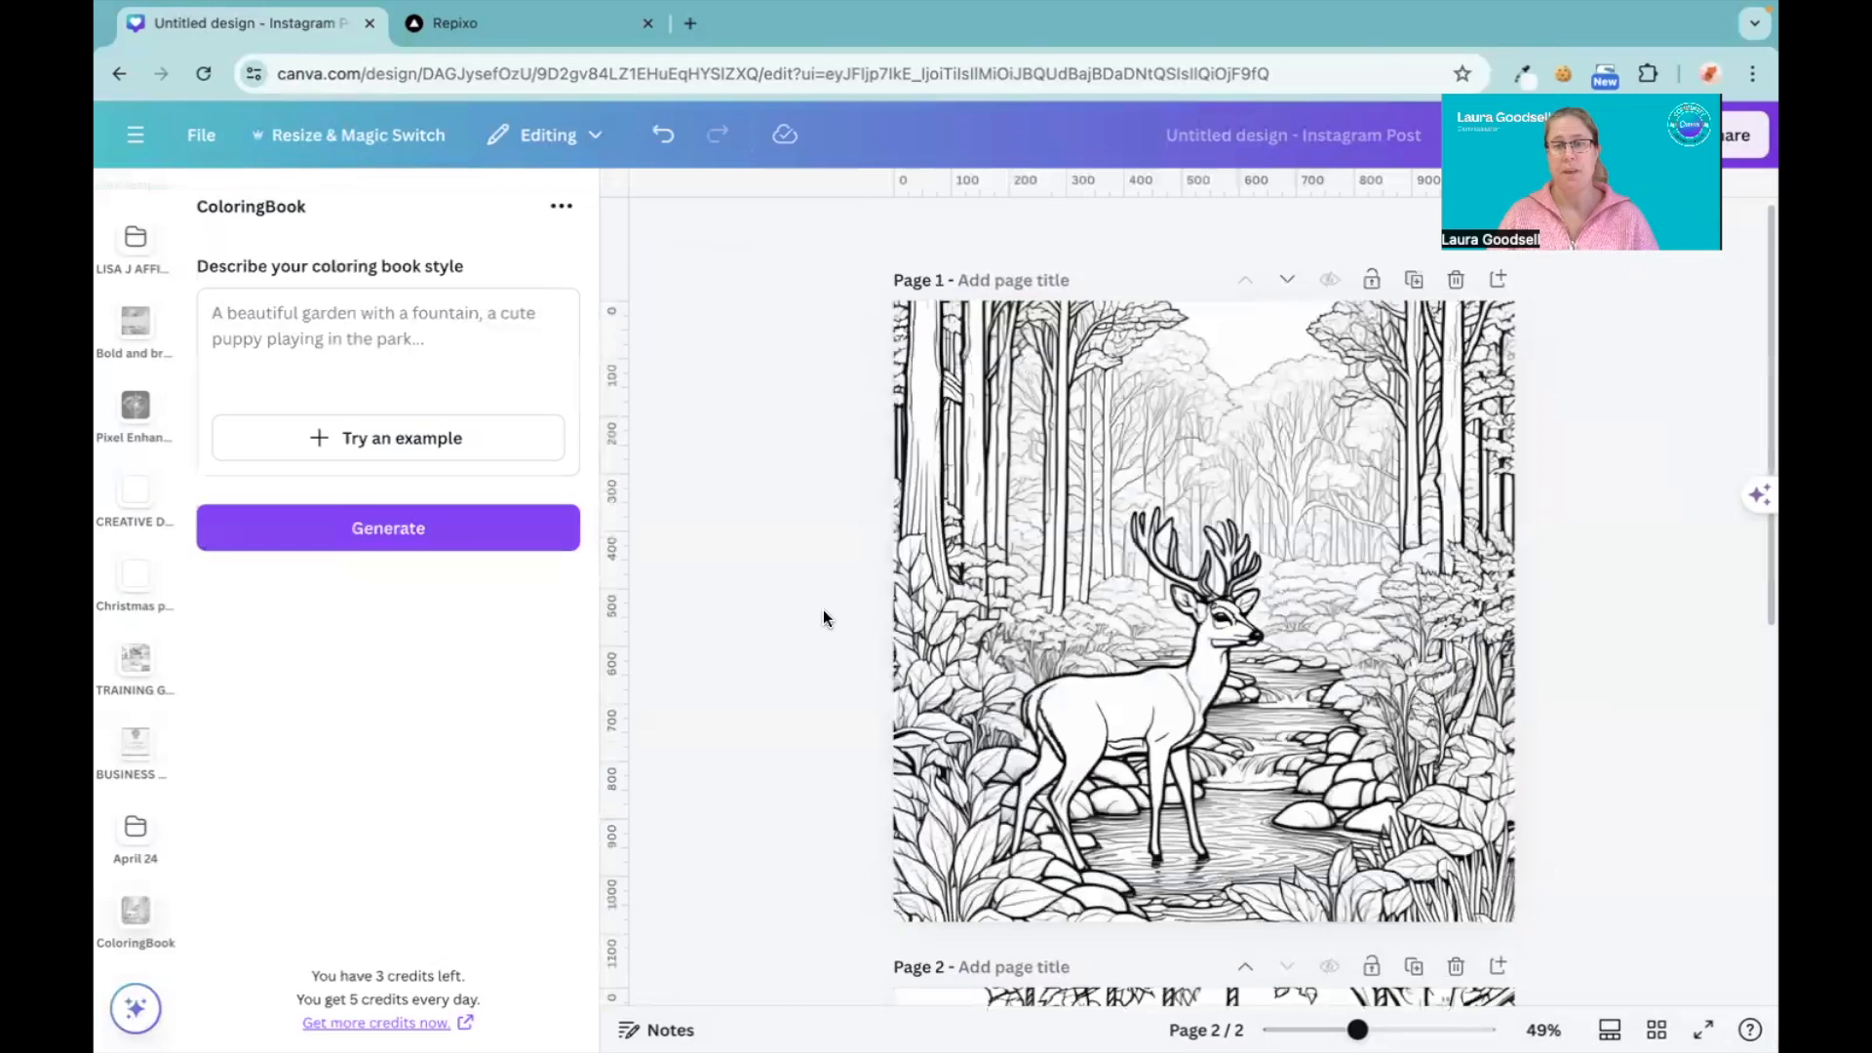
pyautogui.scroll(-6, 823, 618)
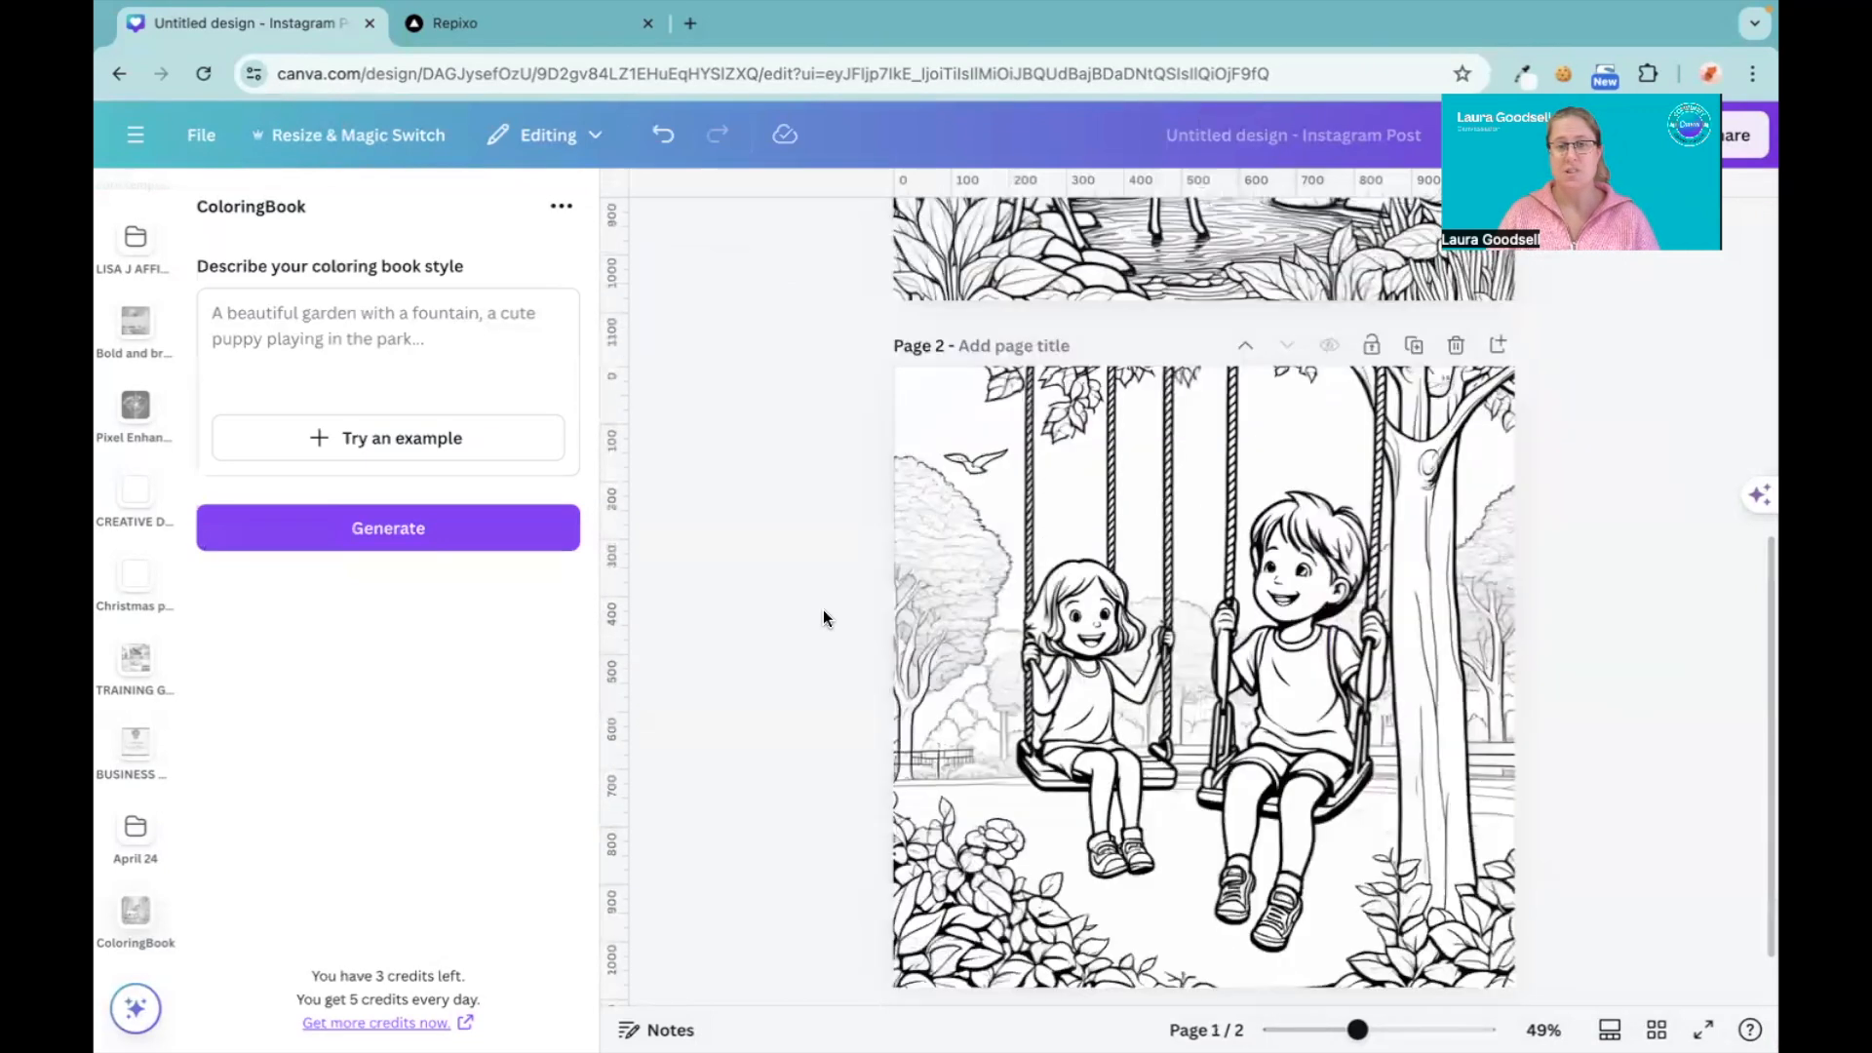
# Step: Add a third page and generate a coloring image from the prompt "two children driving go carts around a race track"
pyautogui.click(1018, 957)
pyautogui.click(302, 331)
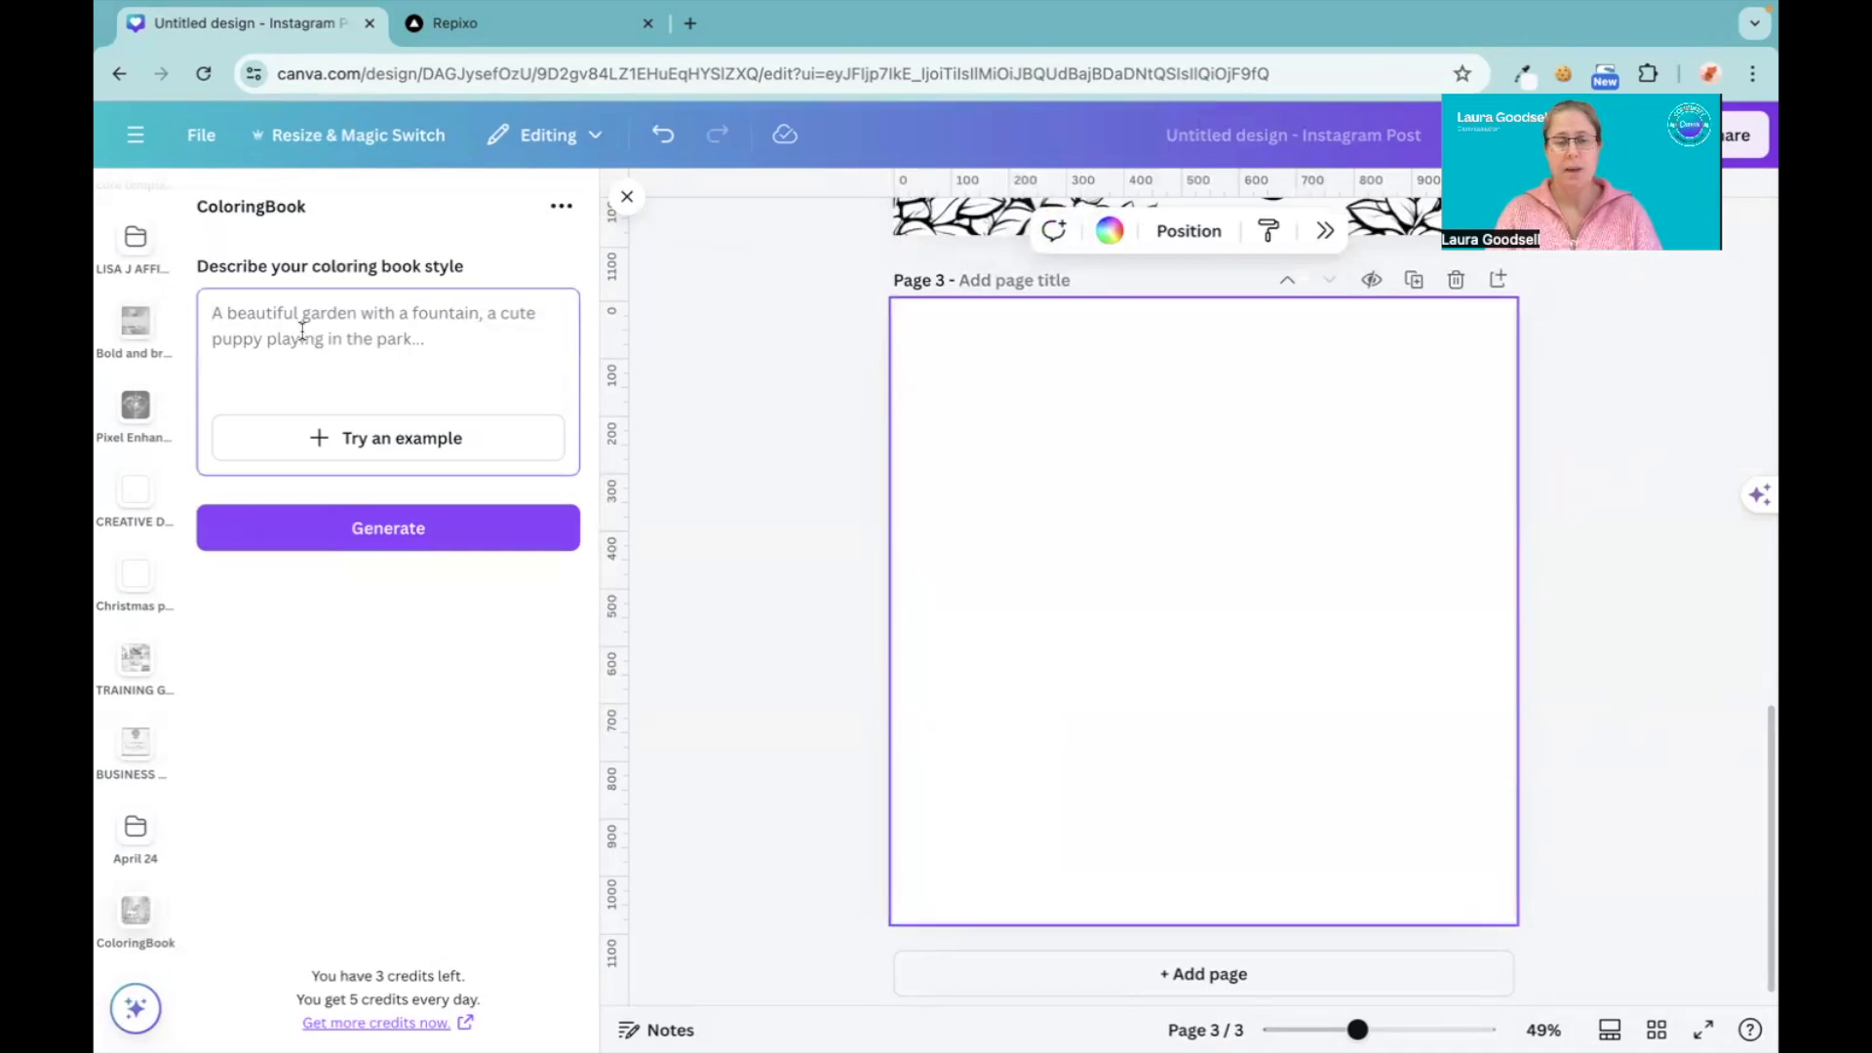
pyautogui.write('two children driv')
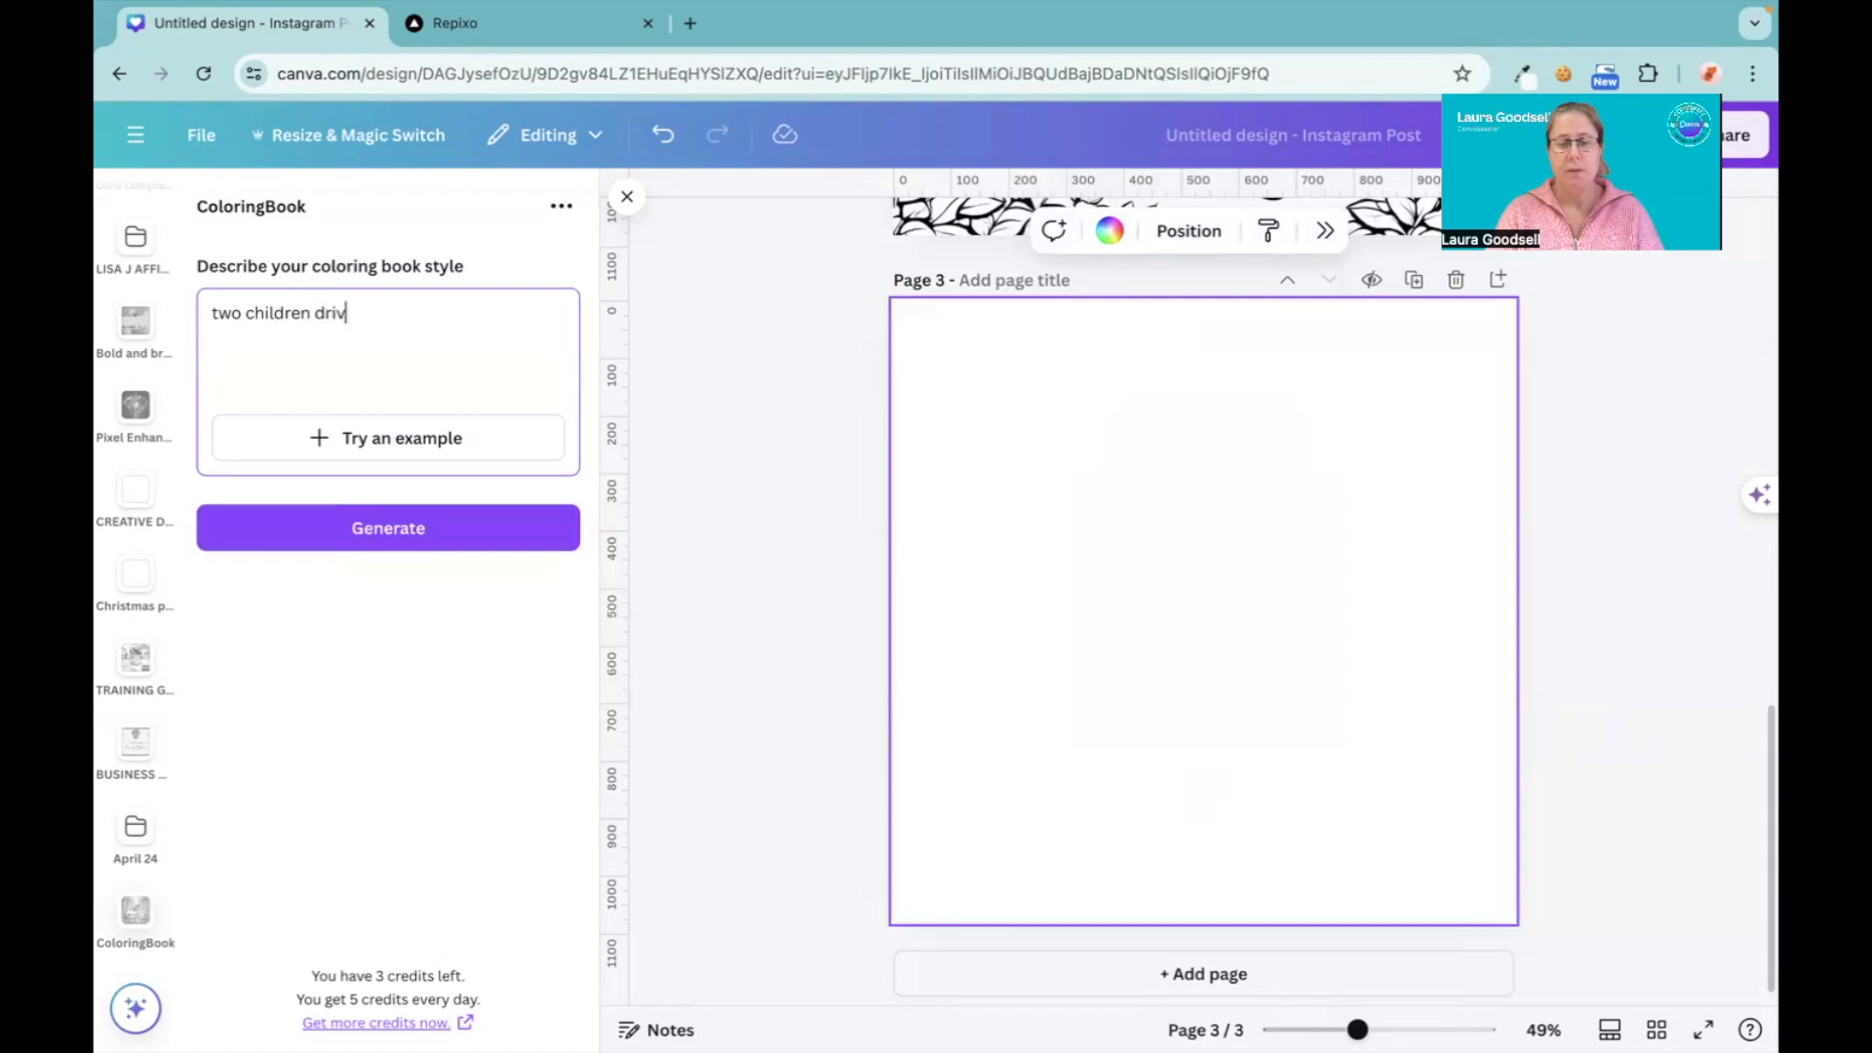
pyautogui.write('ing go cart')
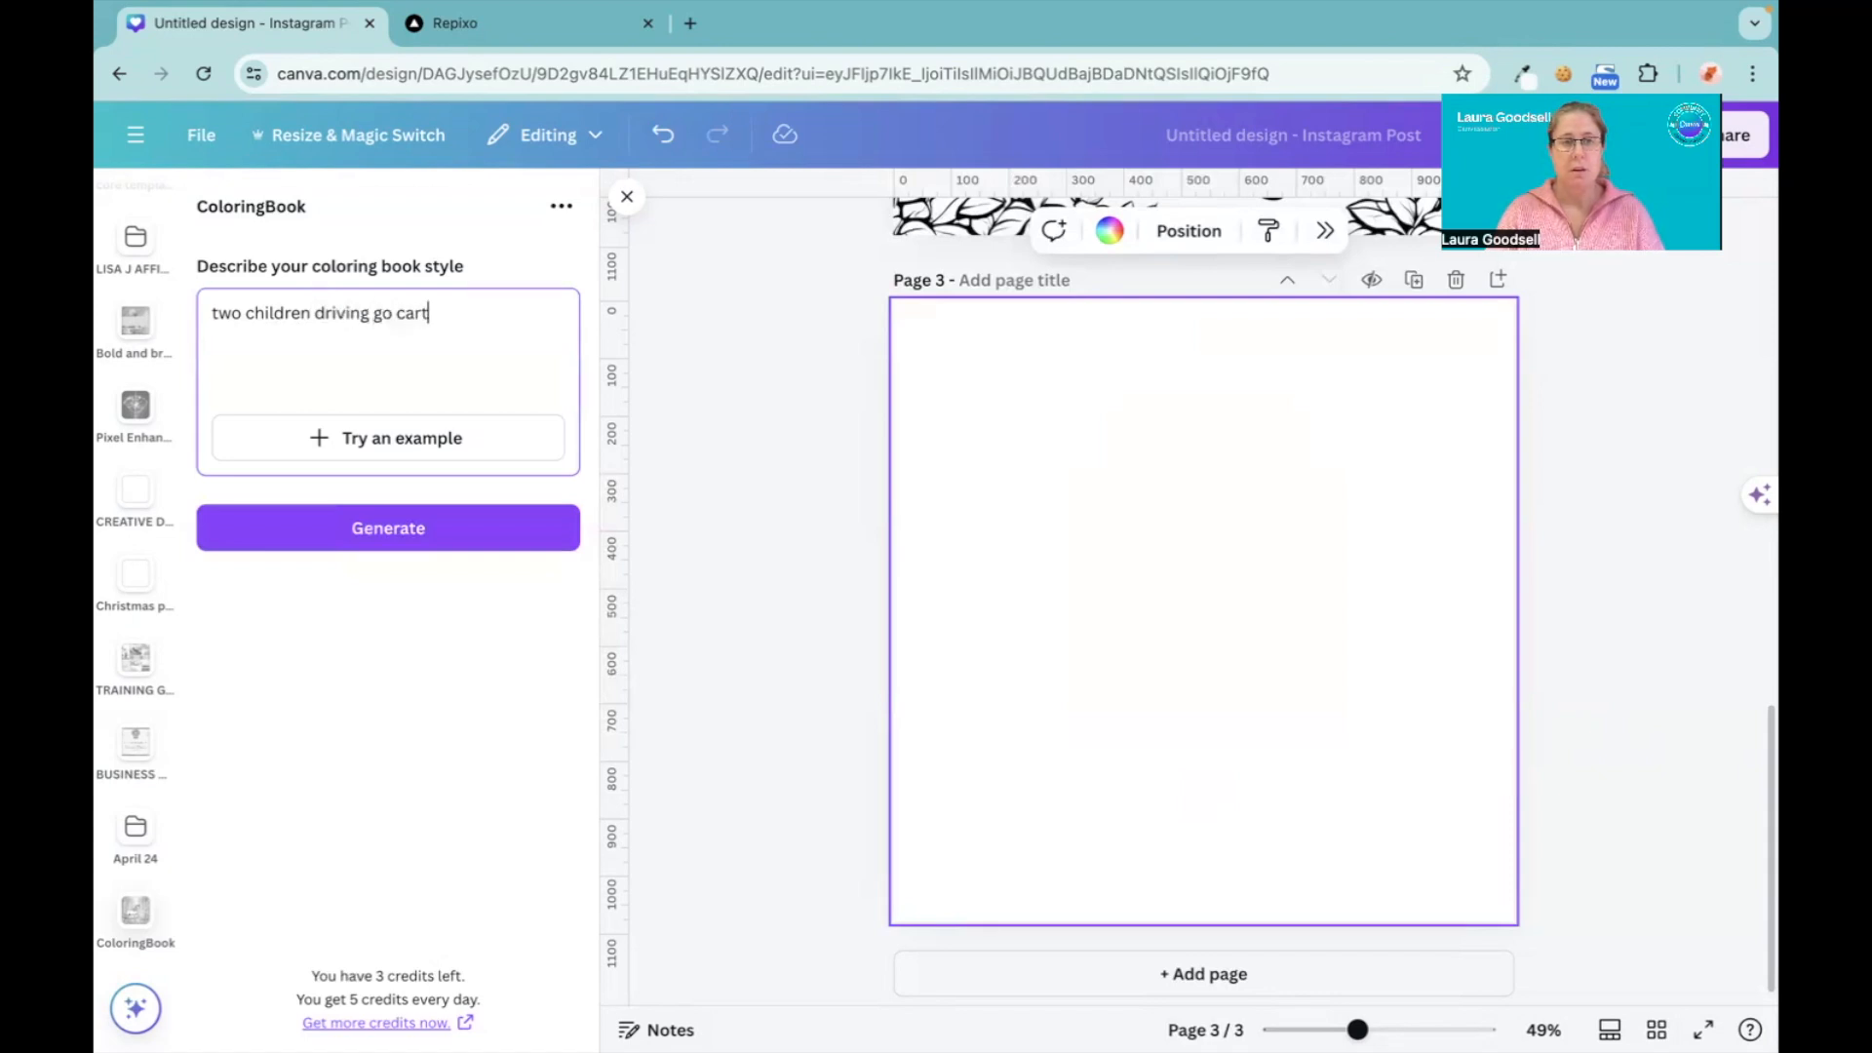
pyautogui.write('s around a race track')
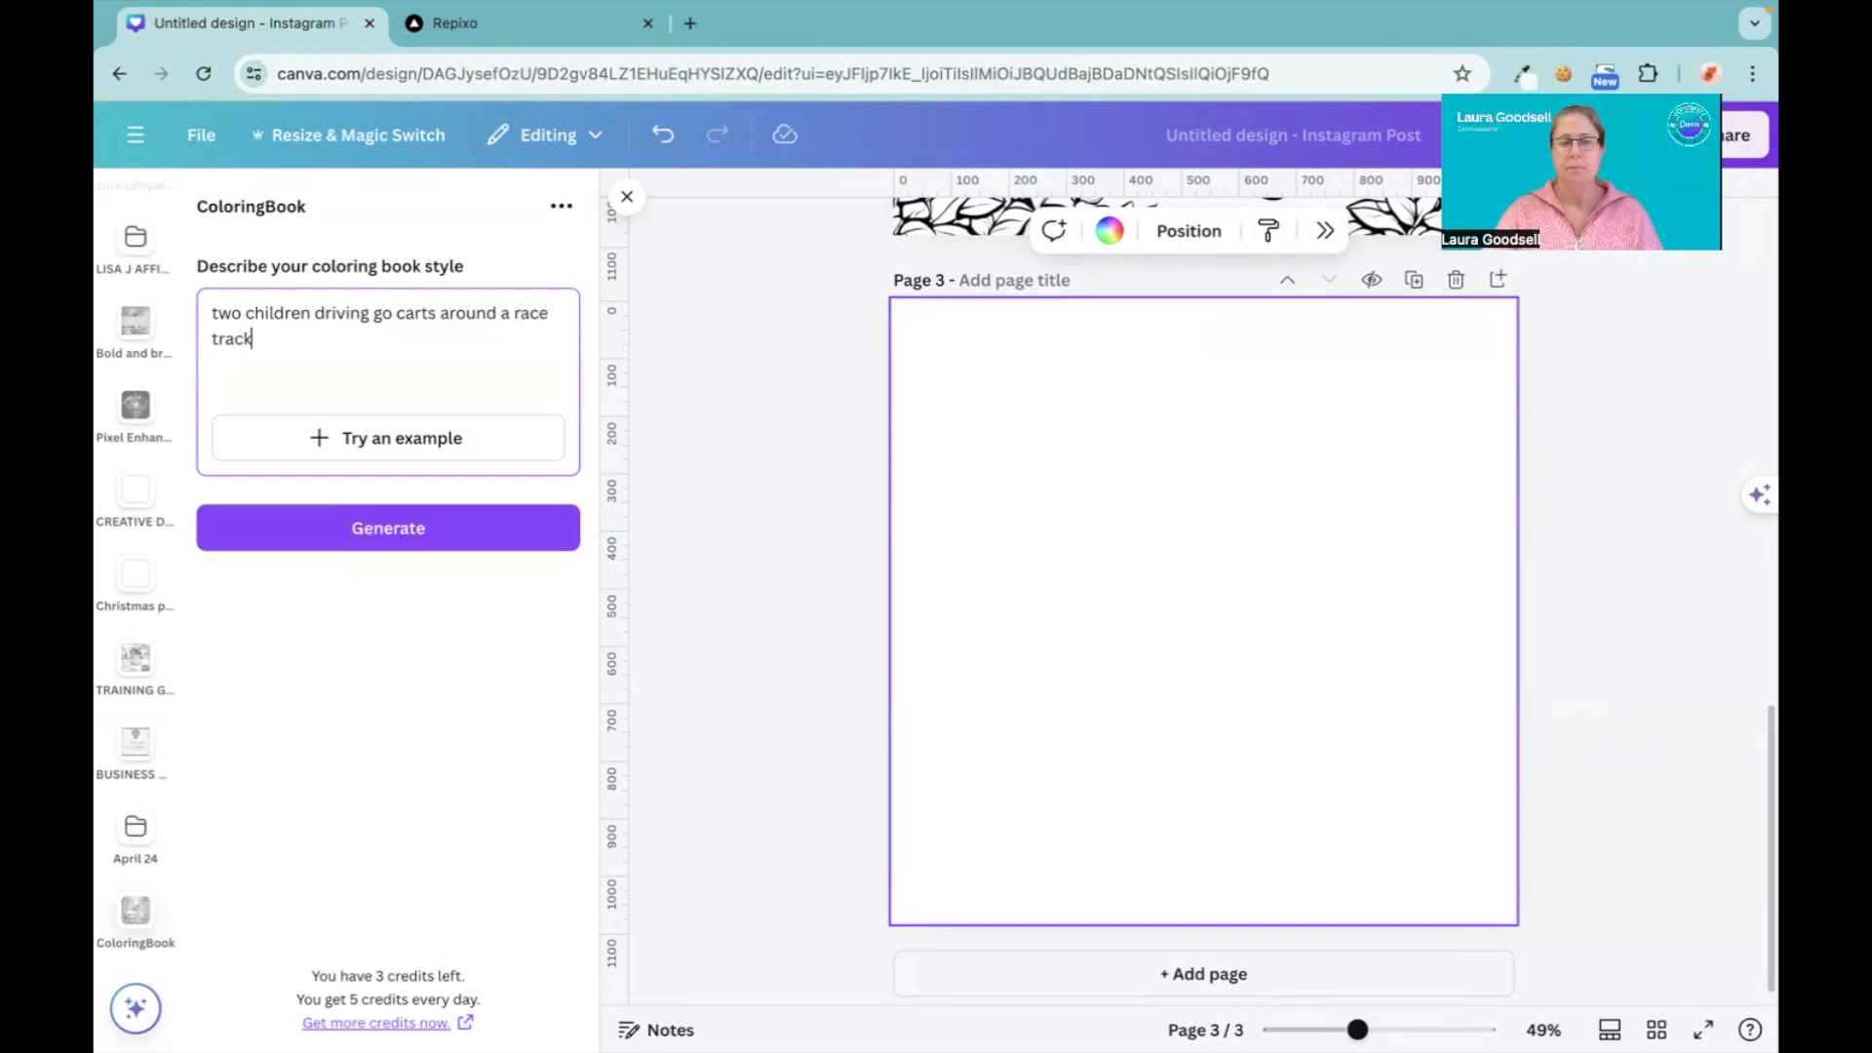
pyautogui.click(388, 528)
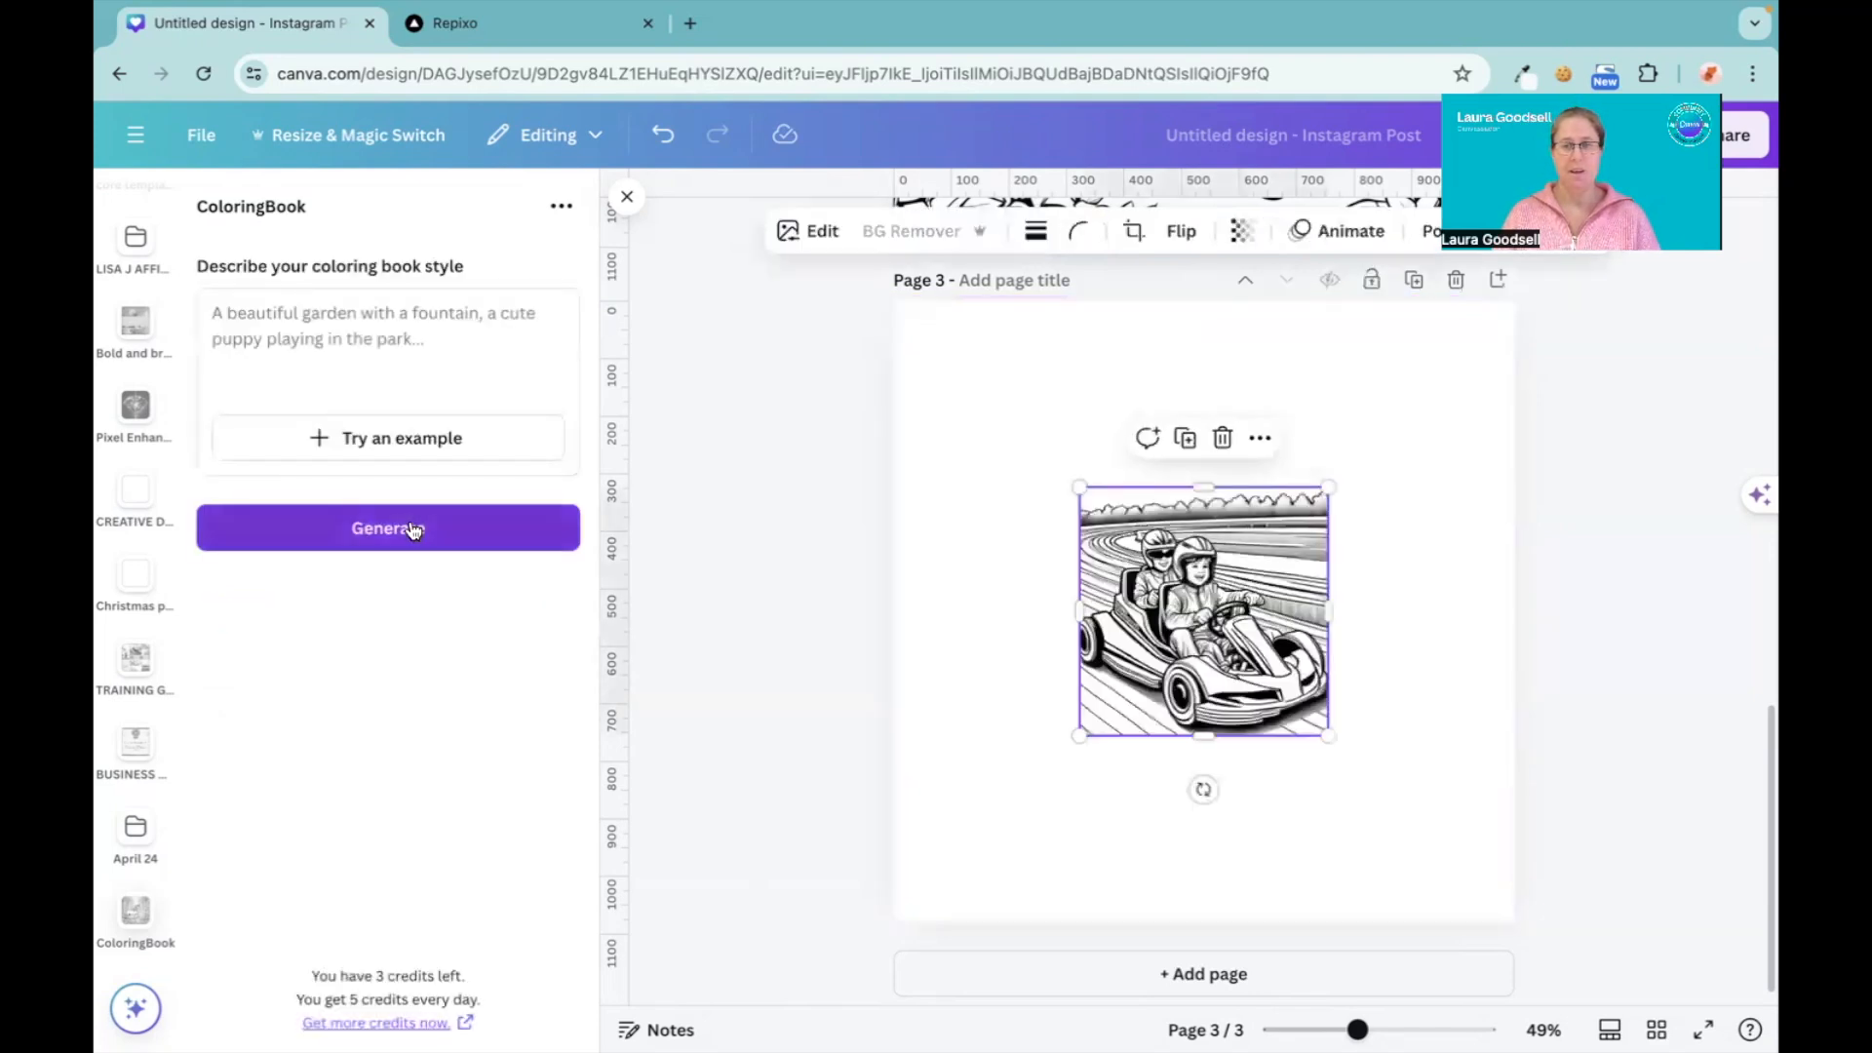
# Step: Set the generated go-cart image as the background of page 3
pyautogui.rightClick(1180, 600)
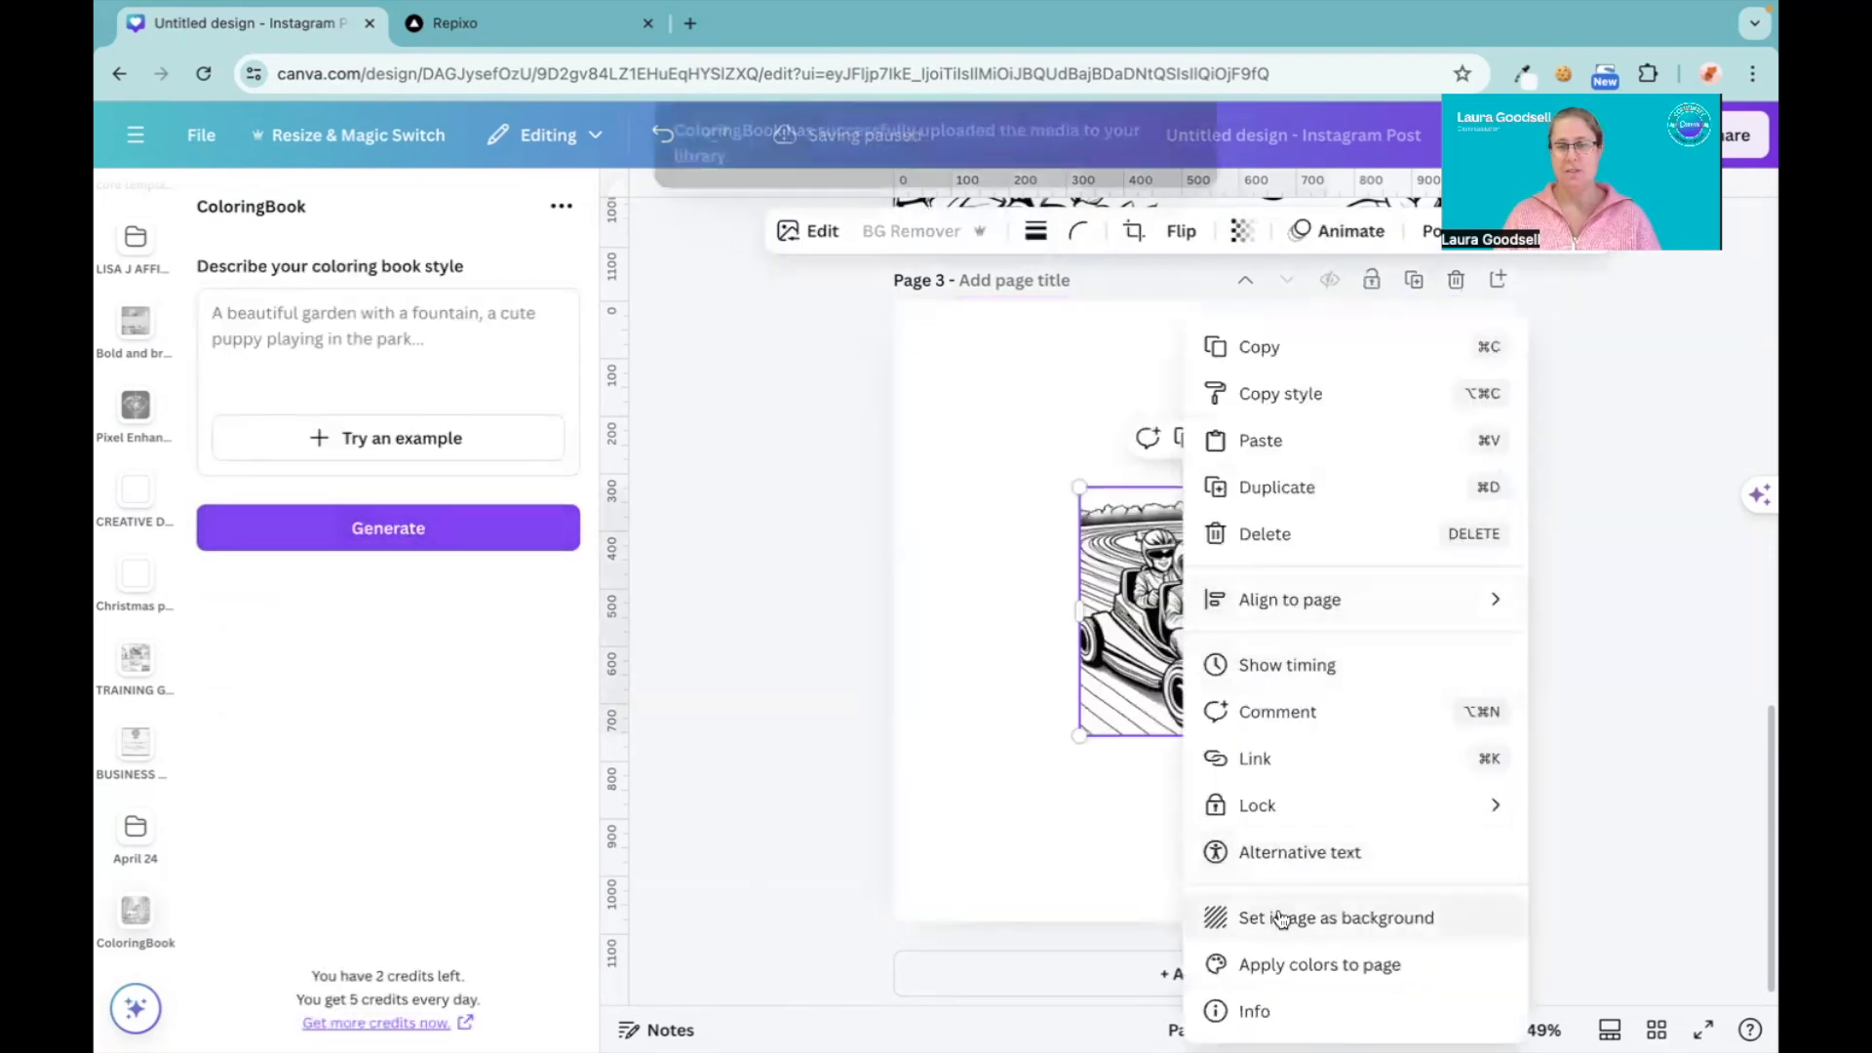
pyautogui.click(1278, 912)
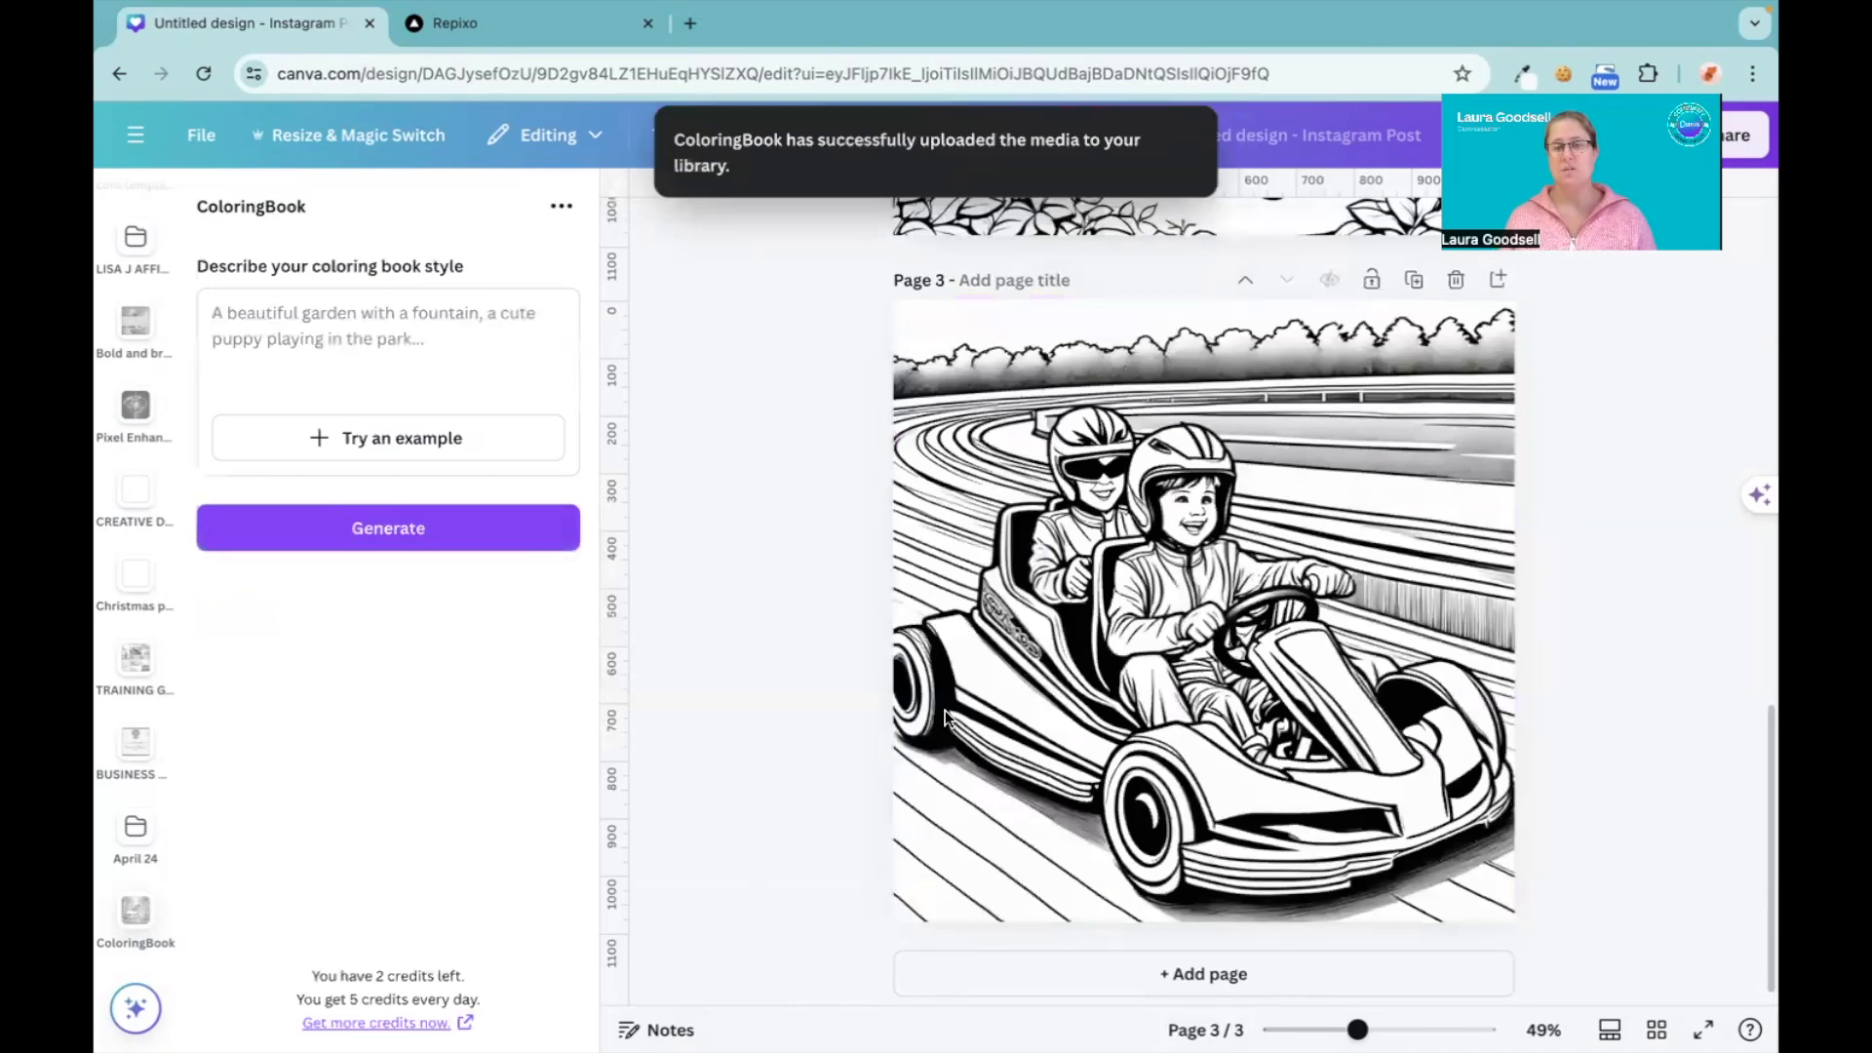
pyautogui.scroll(15, 944, 716)
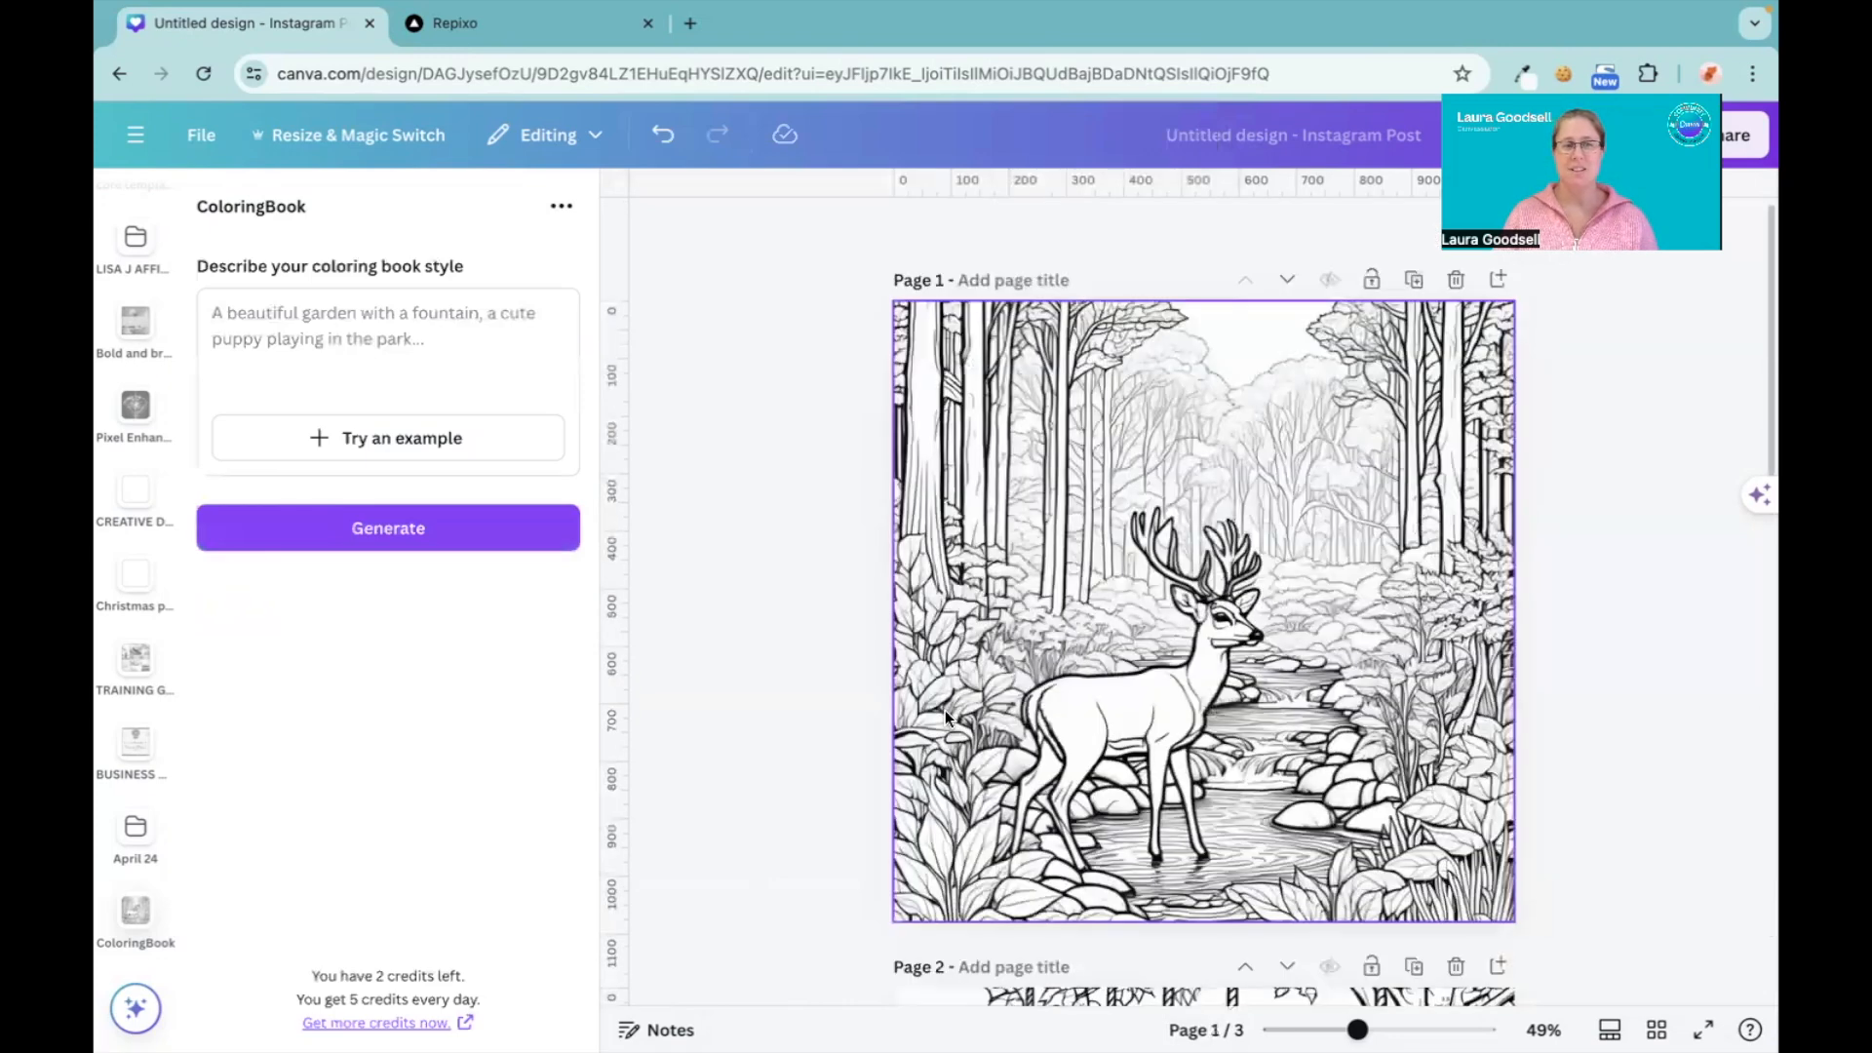
pyautogui.scroll(-15, 945, 717)
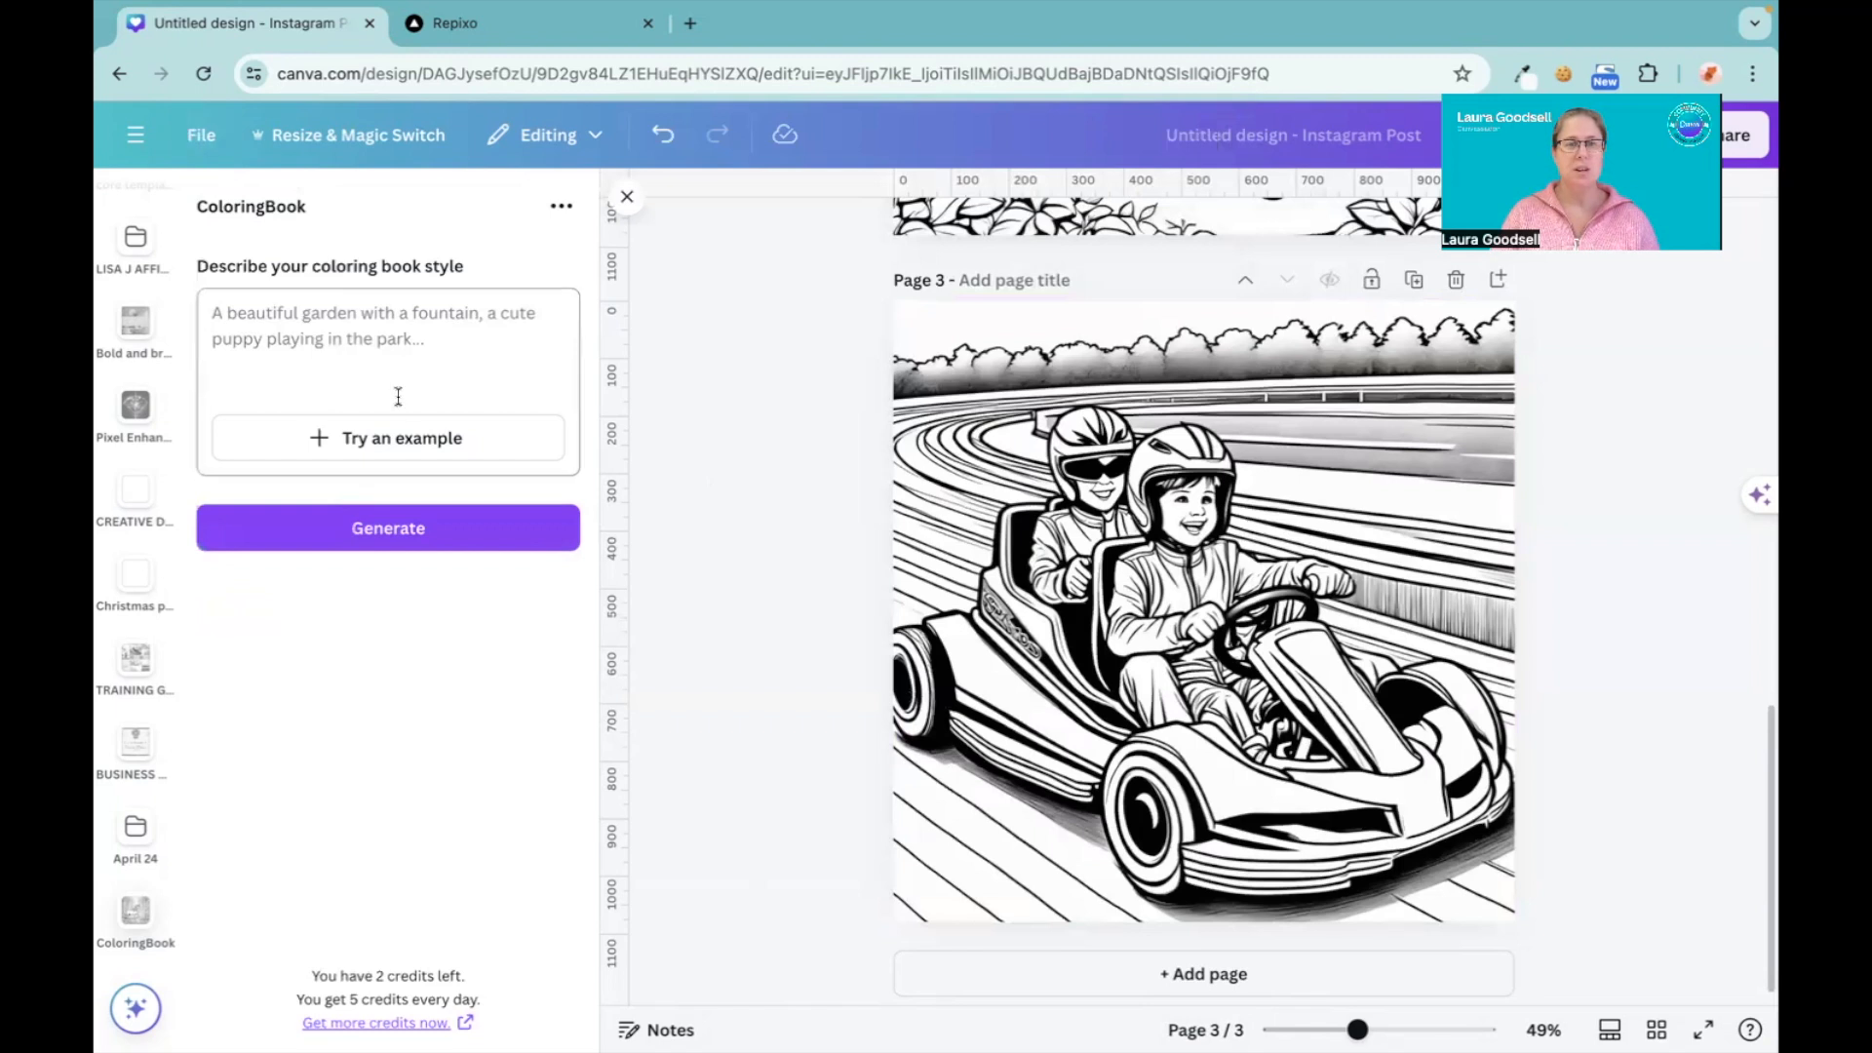
# Step: Generate a coloring image from the example prompt "A magical forest with unicorns and rainbows"
pyautogui.click(405, 443)
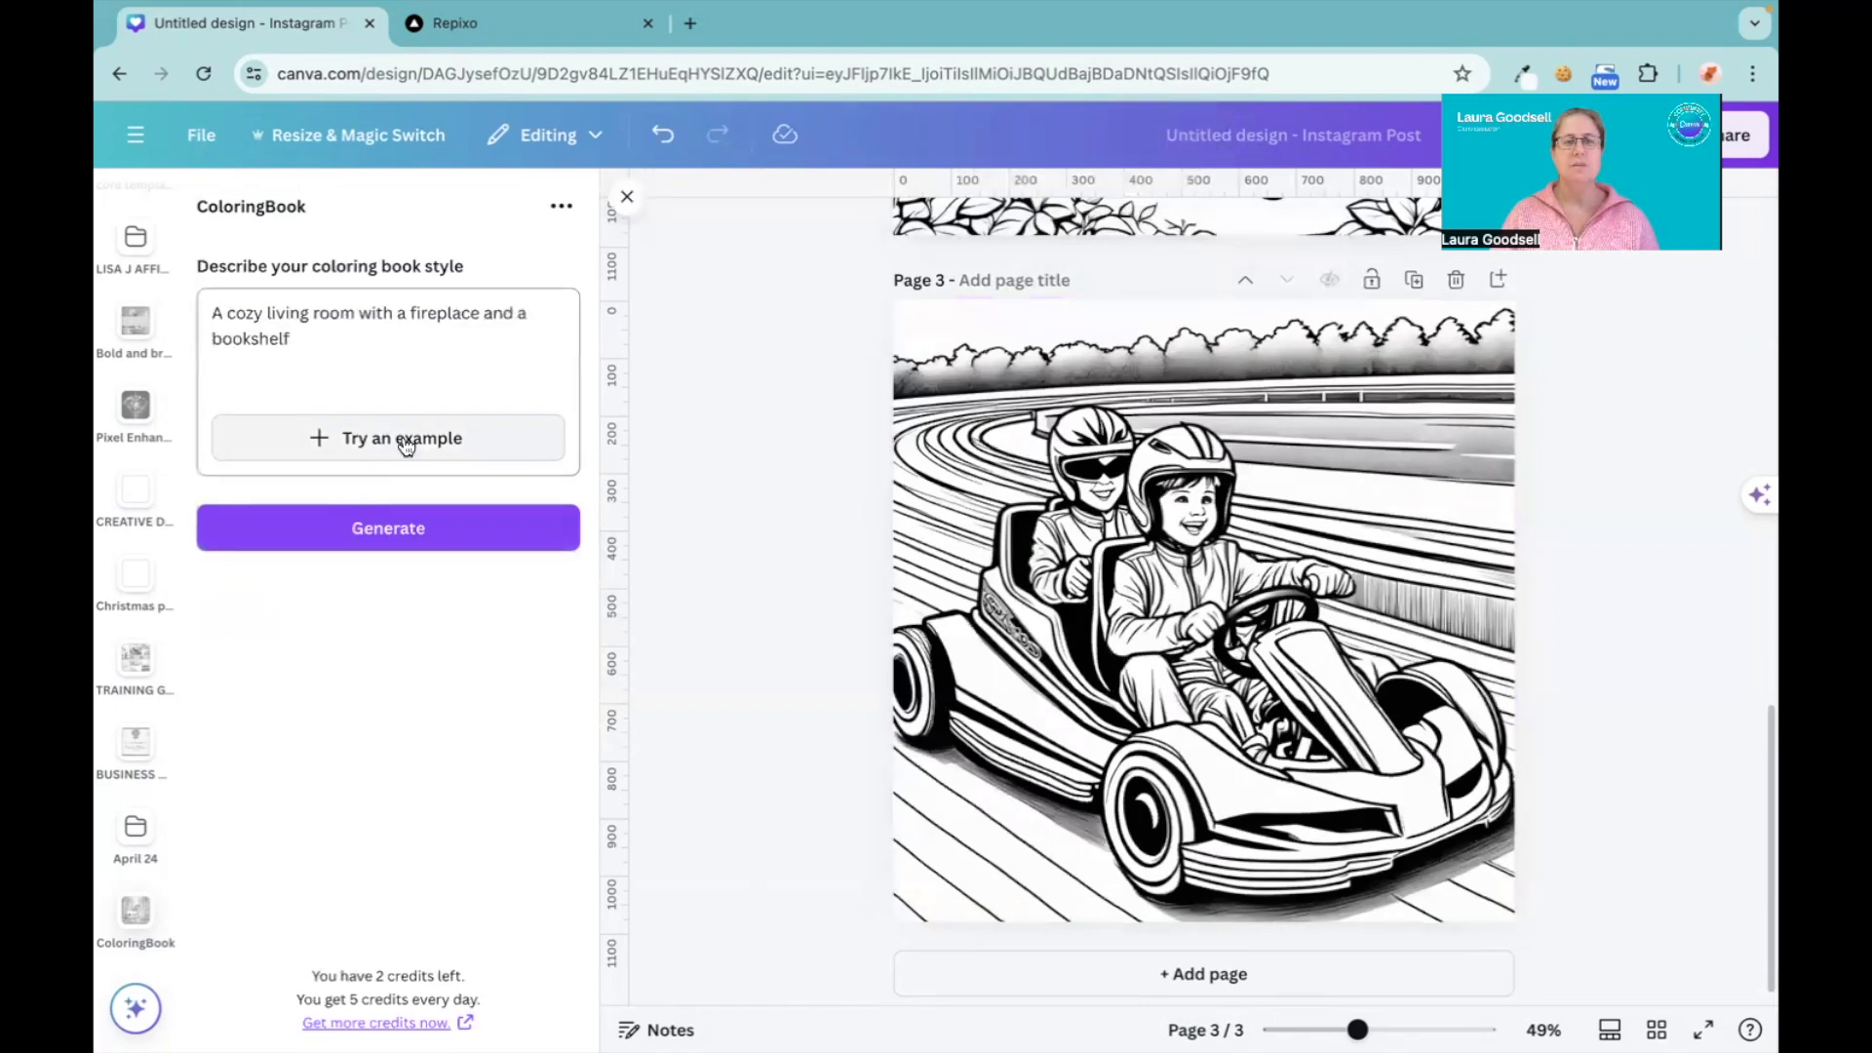
pyautogui.click(404, 444)
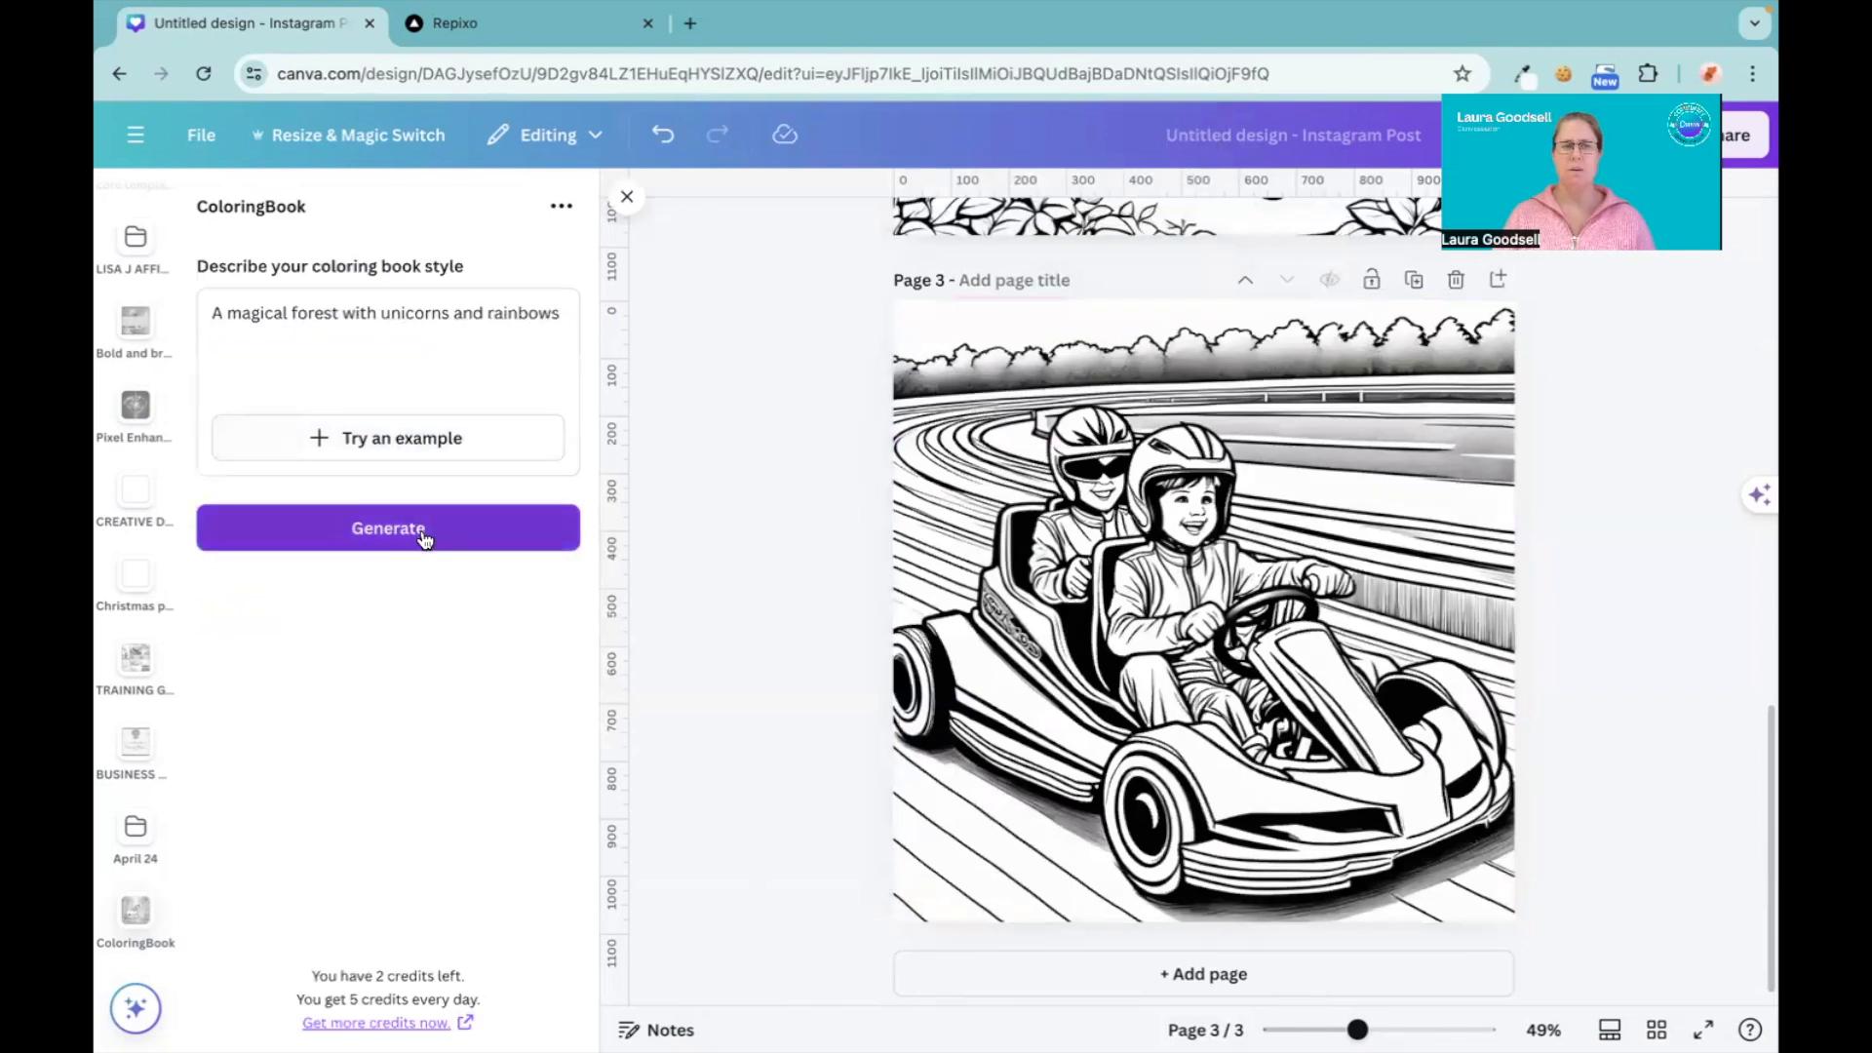
pyautogui.click(423, 534)
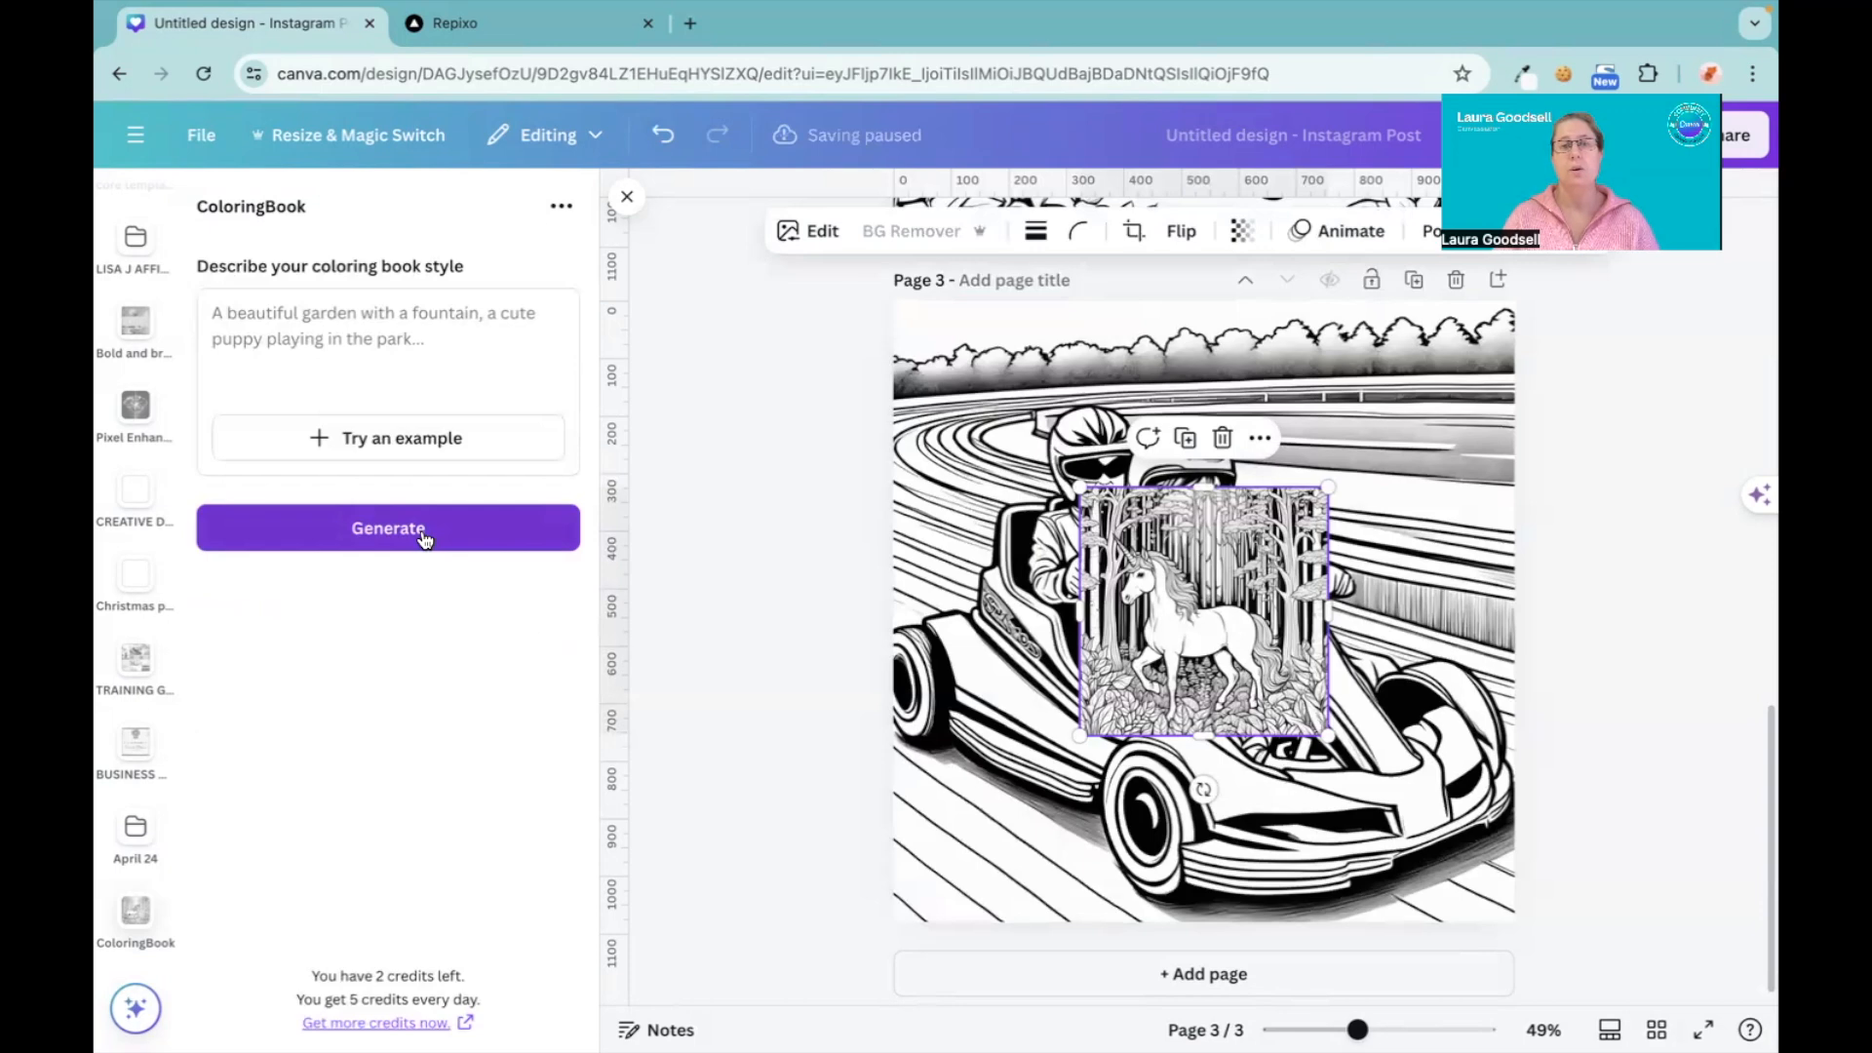
# Step: Move the unicorn image from page 3 onto a new fourth page and set it as that page's background
pyautogui.click(1160, 975)
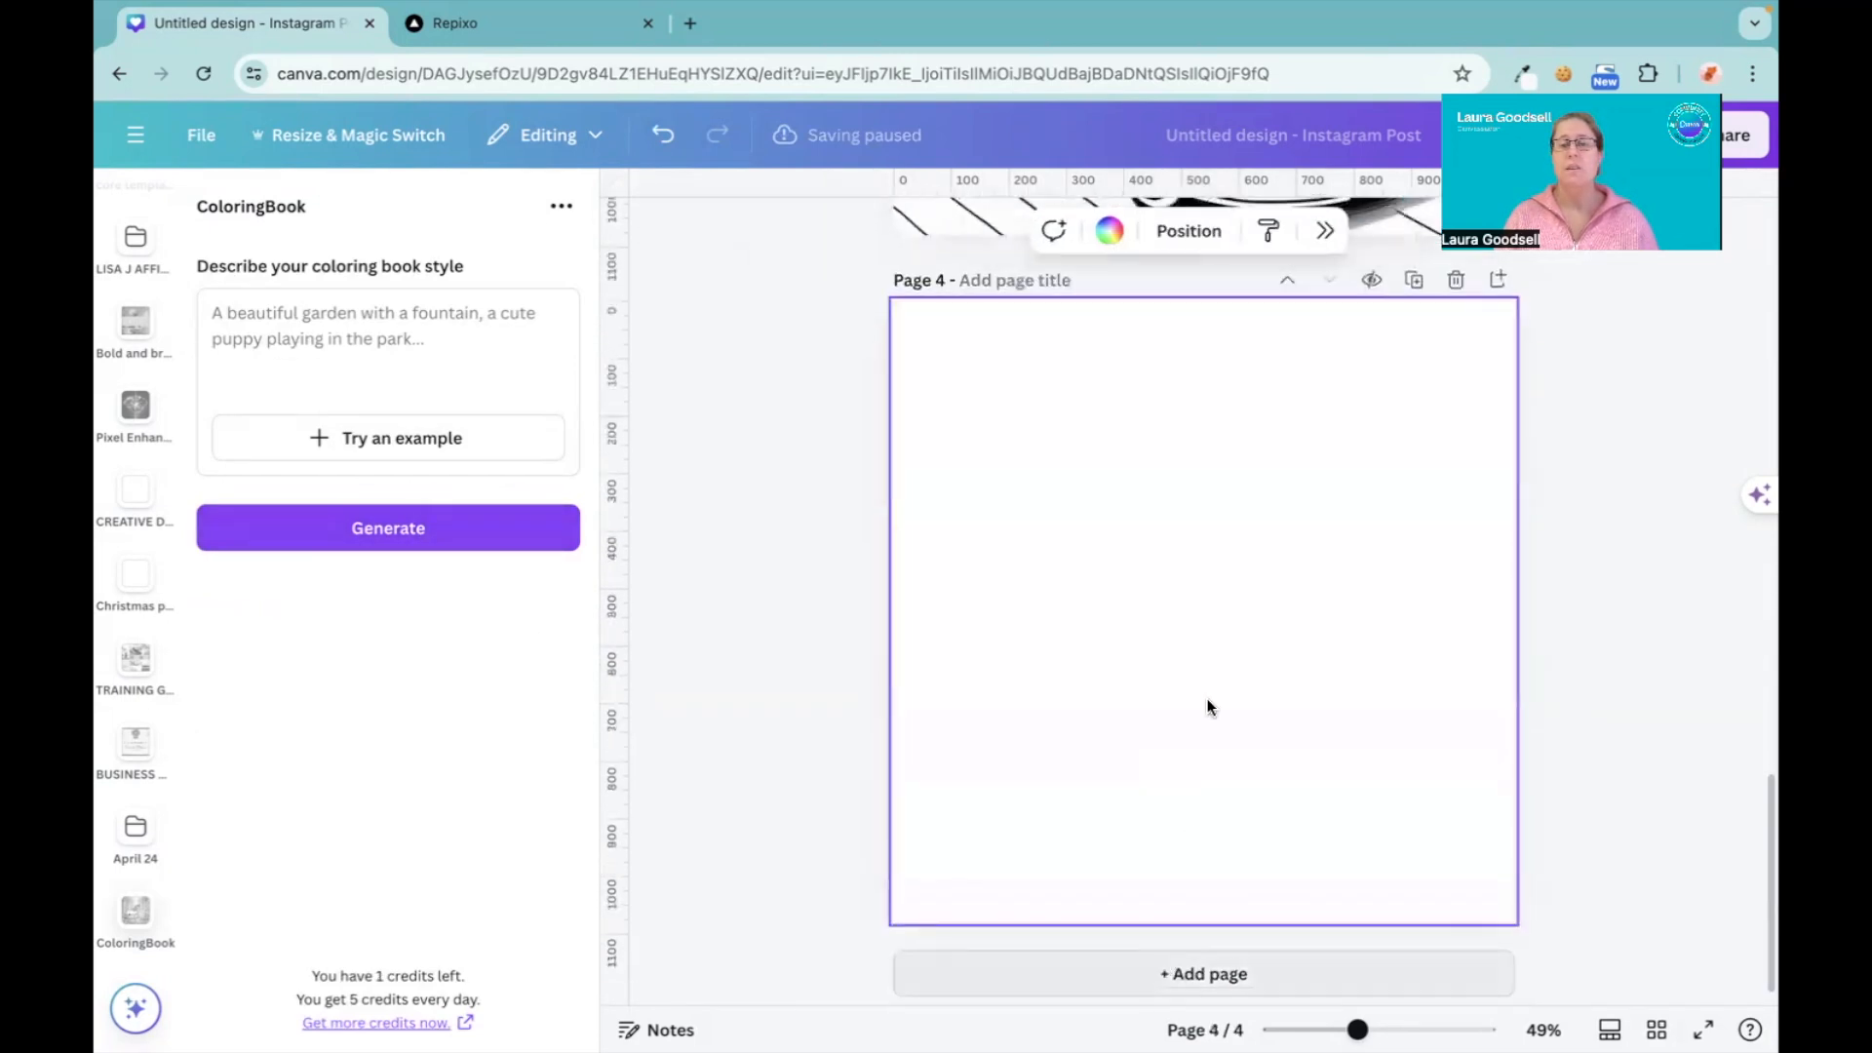
pyautogui.scroll(3, 1106, 487)
pyautogui.moveTo(1224, 272); pyautogui.dragTo(1348, 863)
pyautogui.rightClick(1320, 786)
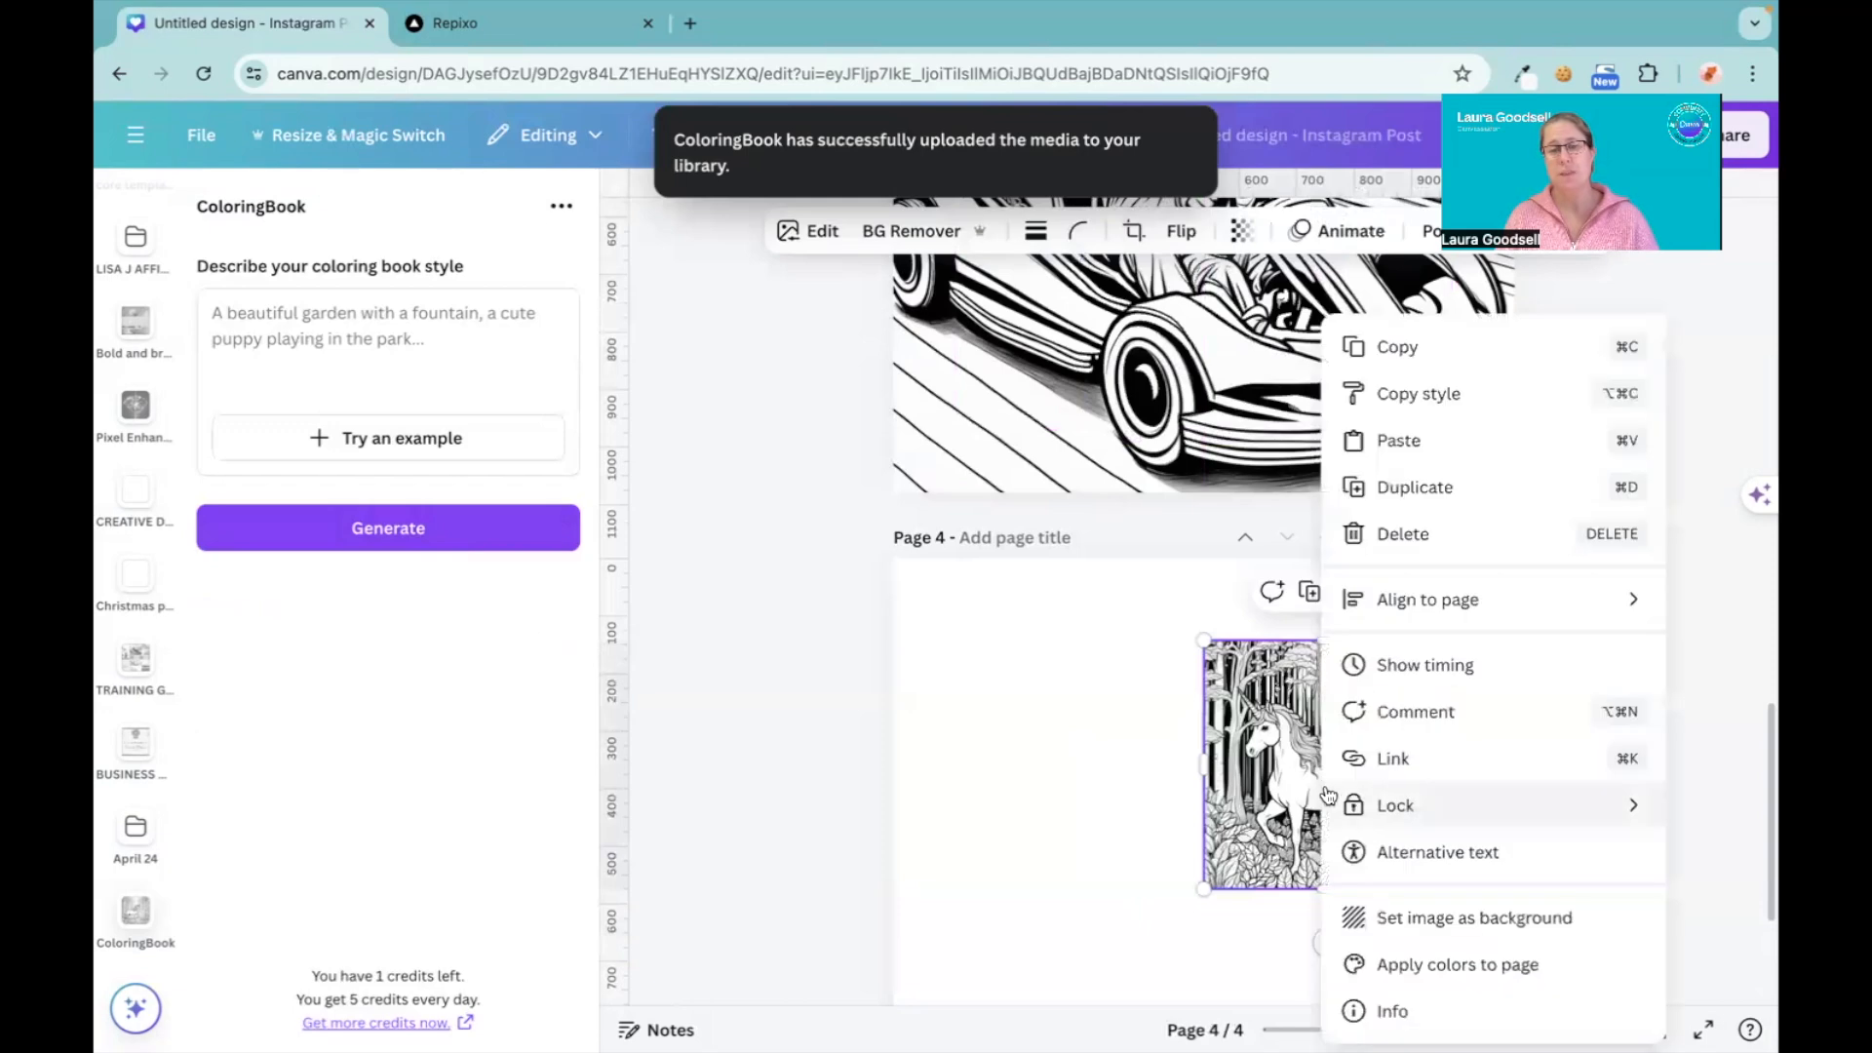
pyautogui.click(1411, 902)
pyautogui.scroll(-3, 977, 623)
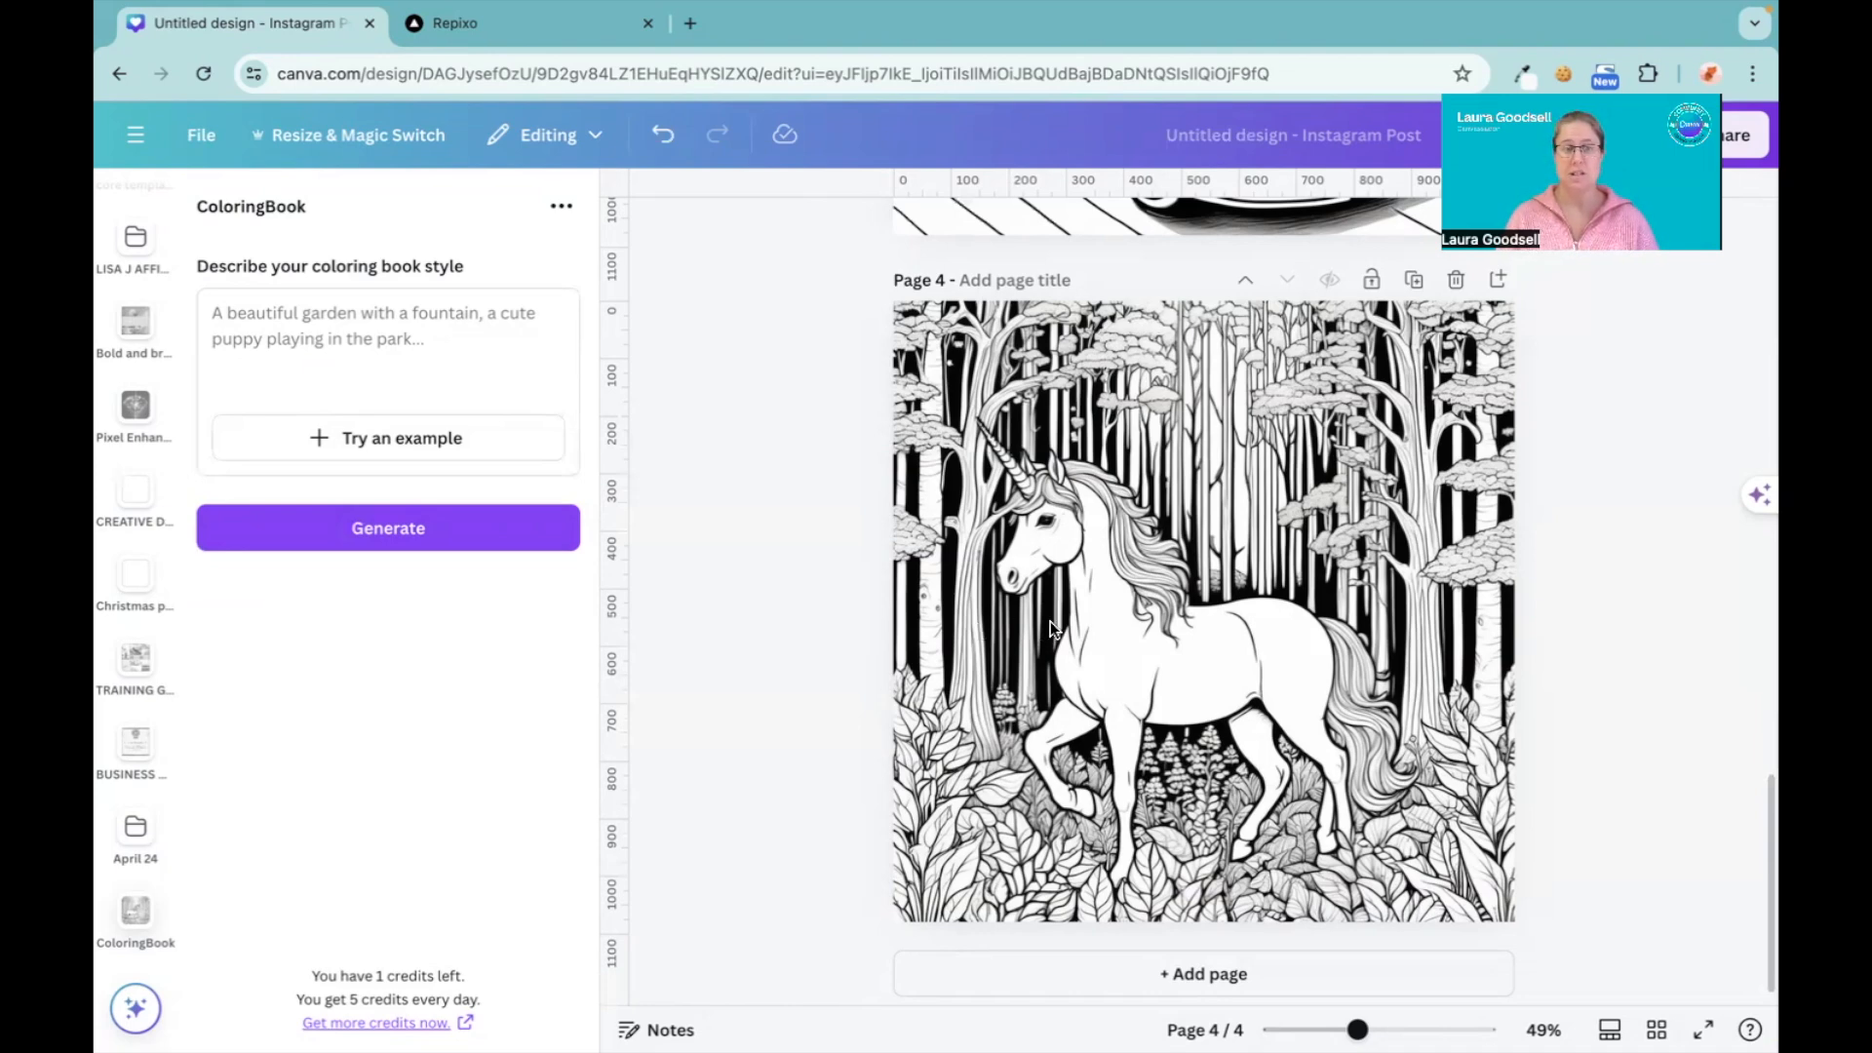
# Step: Generate a coloring image from the example prompt "A beach with palm trees and a hammock"
pyautogui.scroll(6, 1050, 622)
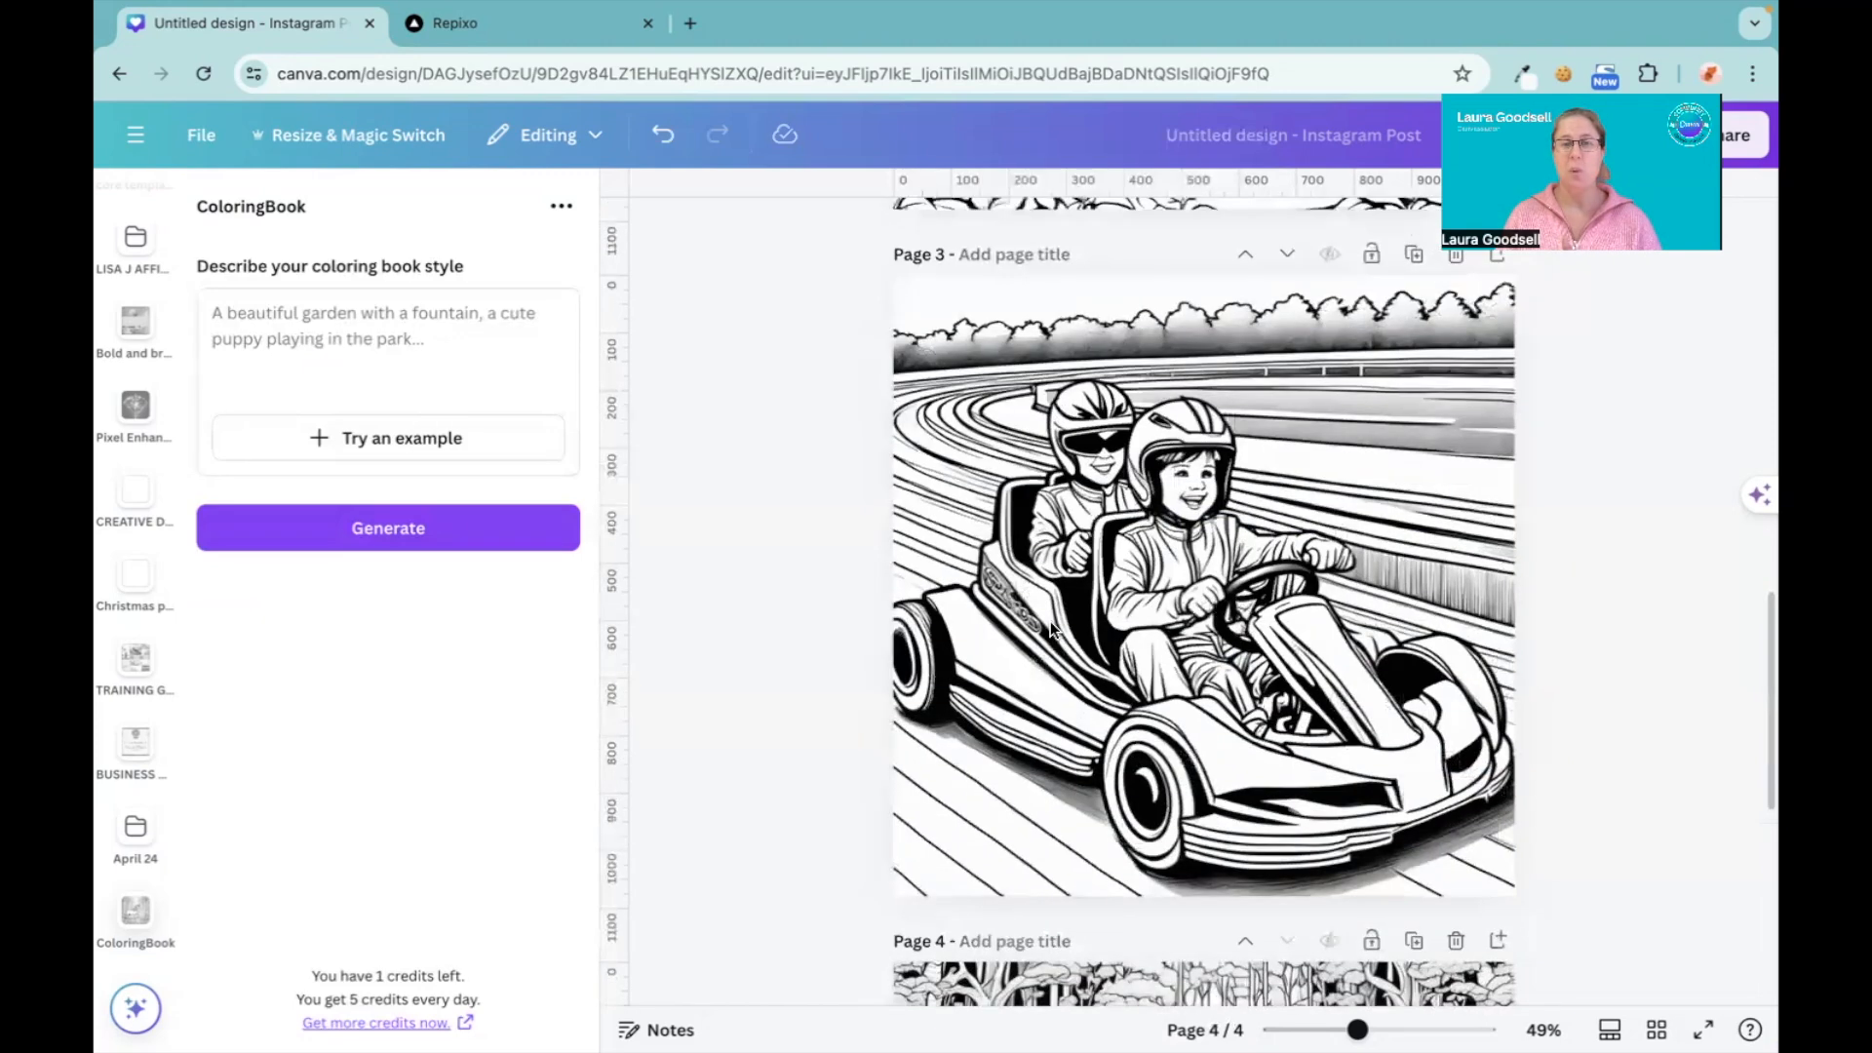
pyautogui.scroll(10, 1050, 622)
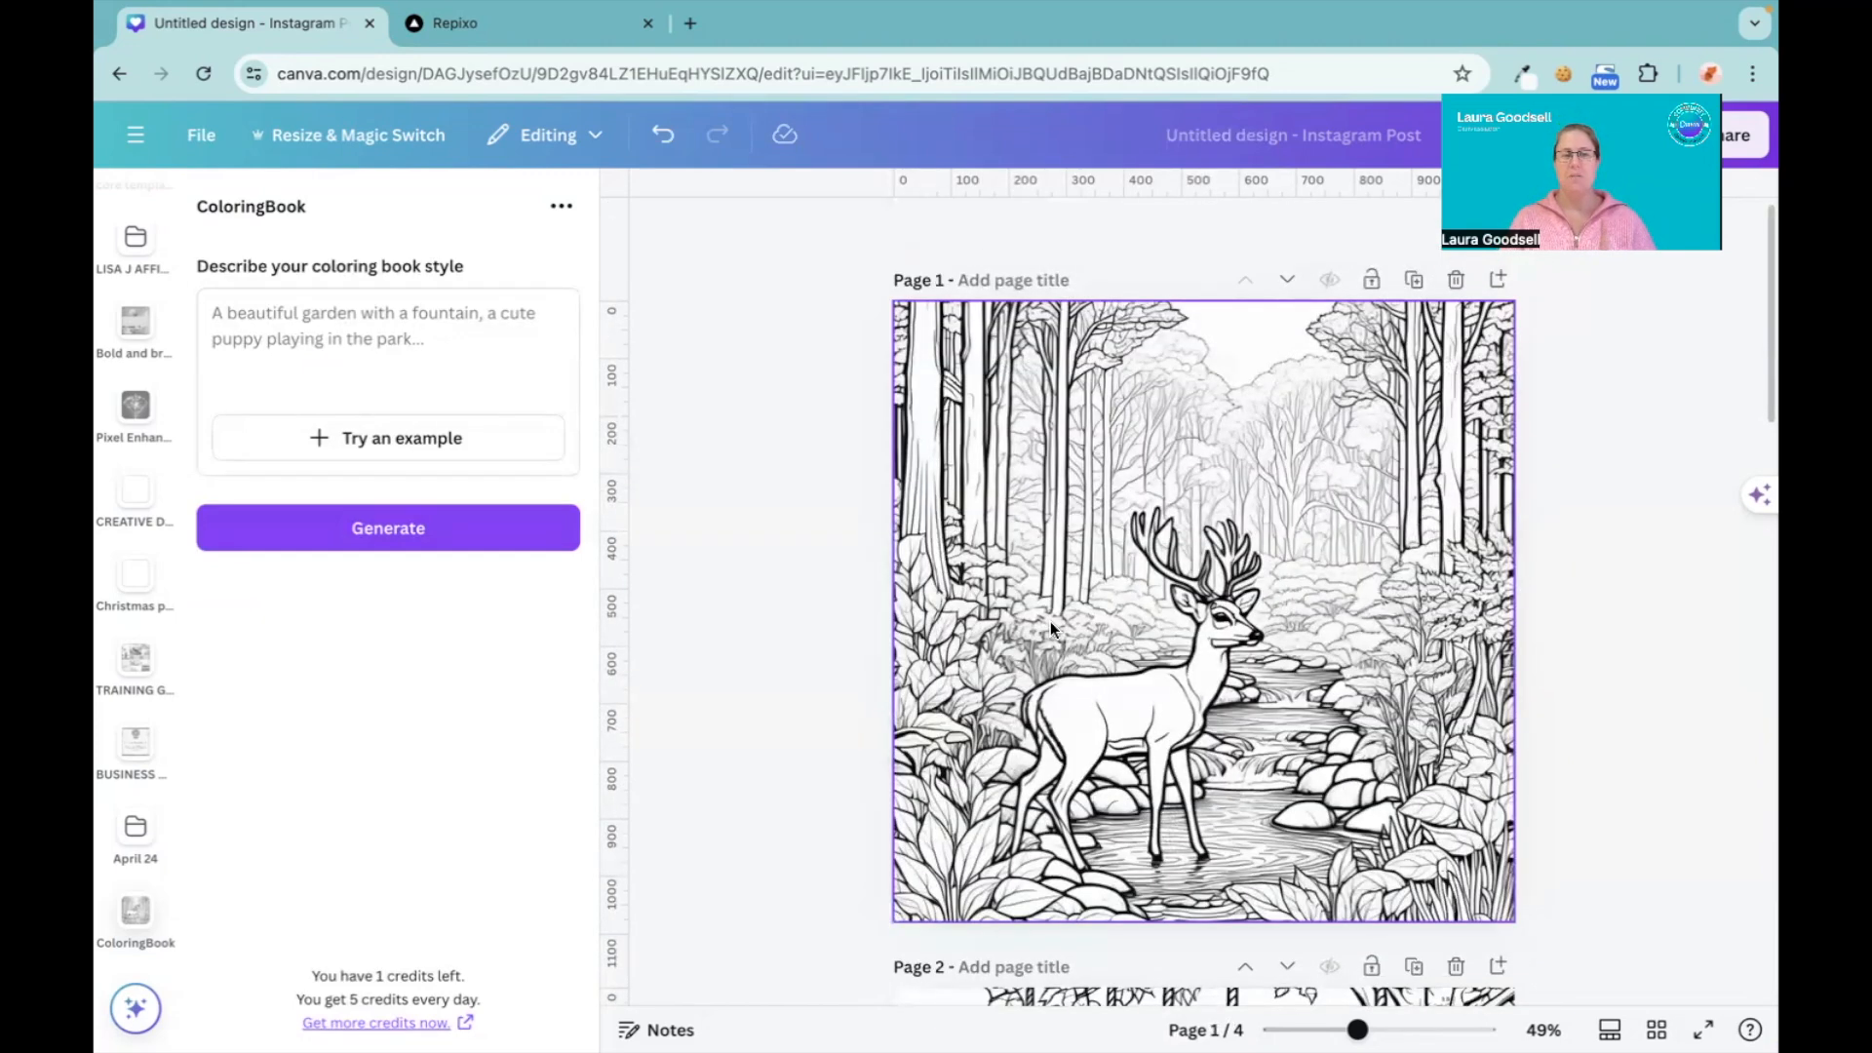
pyautogui.click(361, 451)
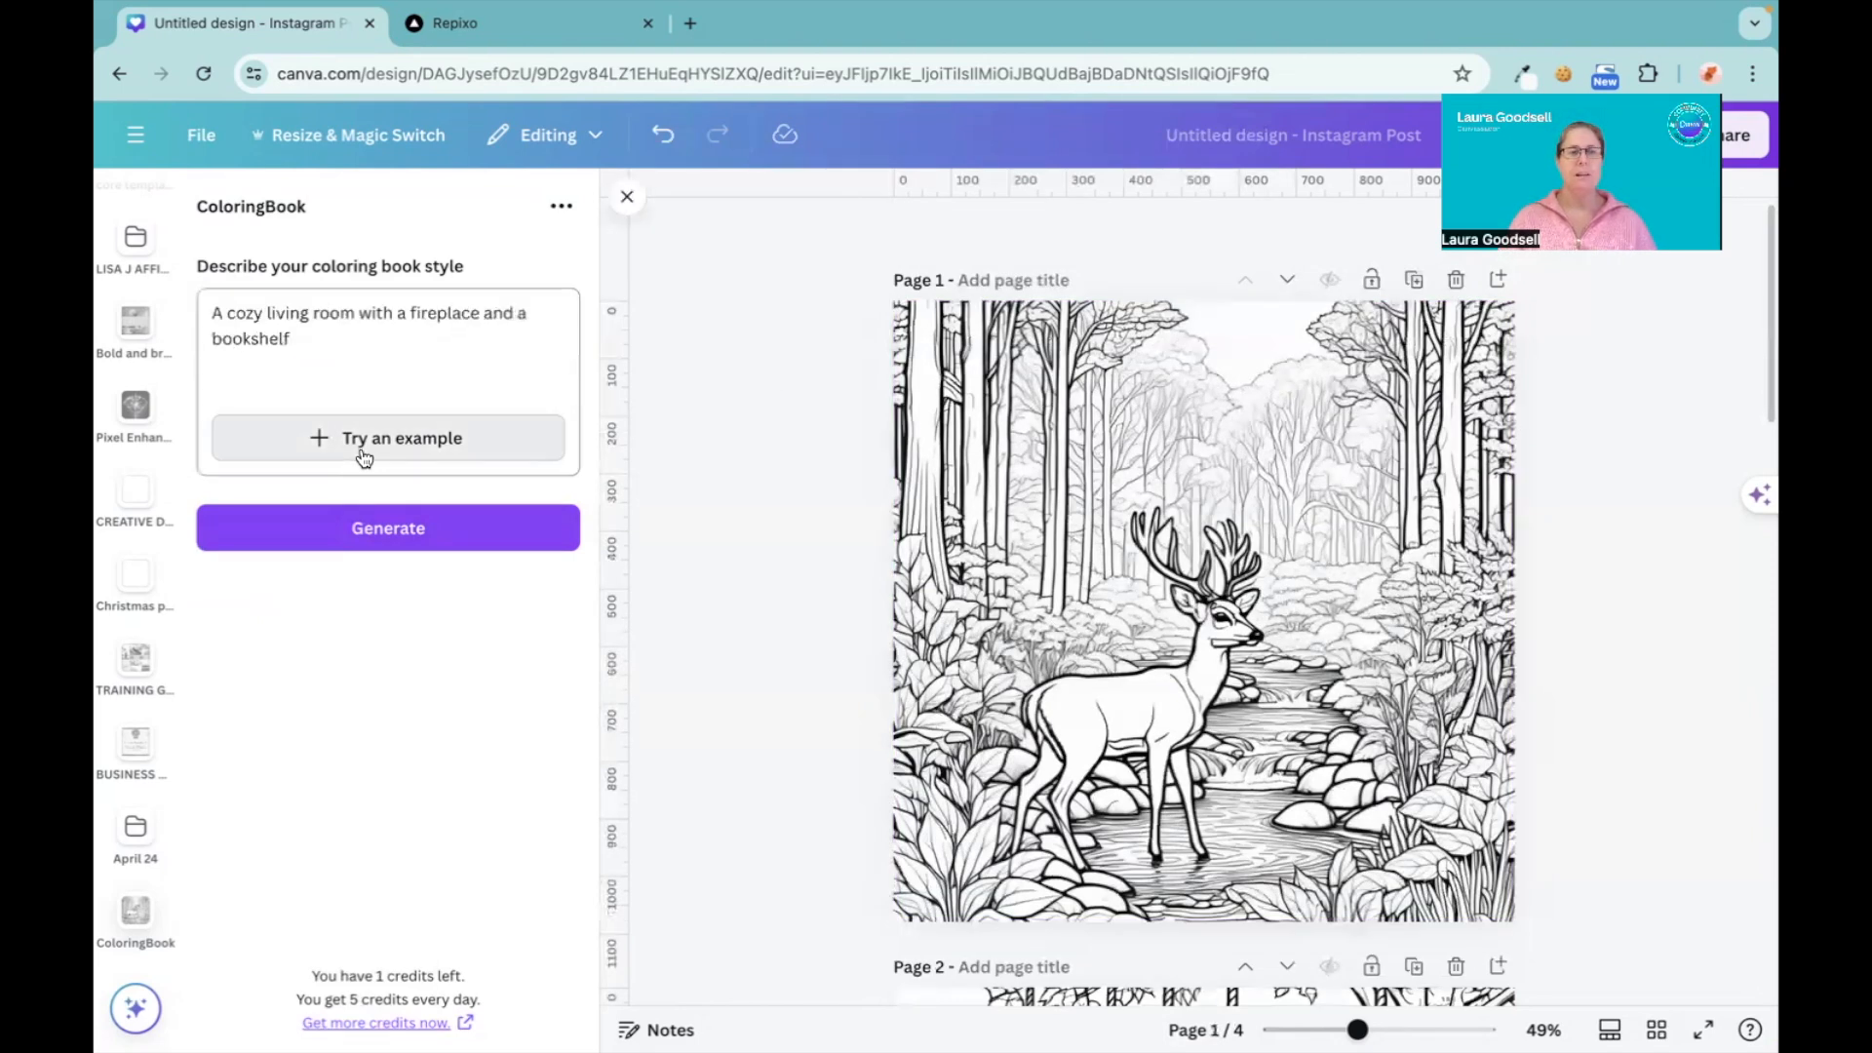
pyautogui.click(363, 451)
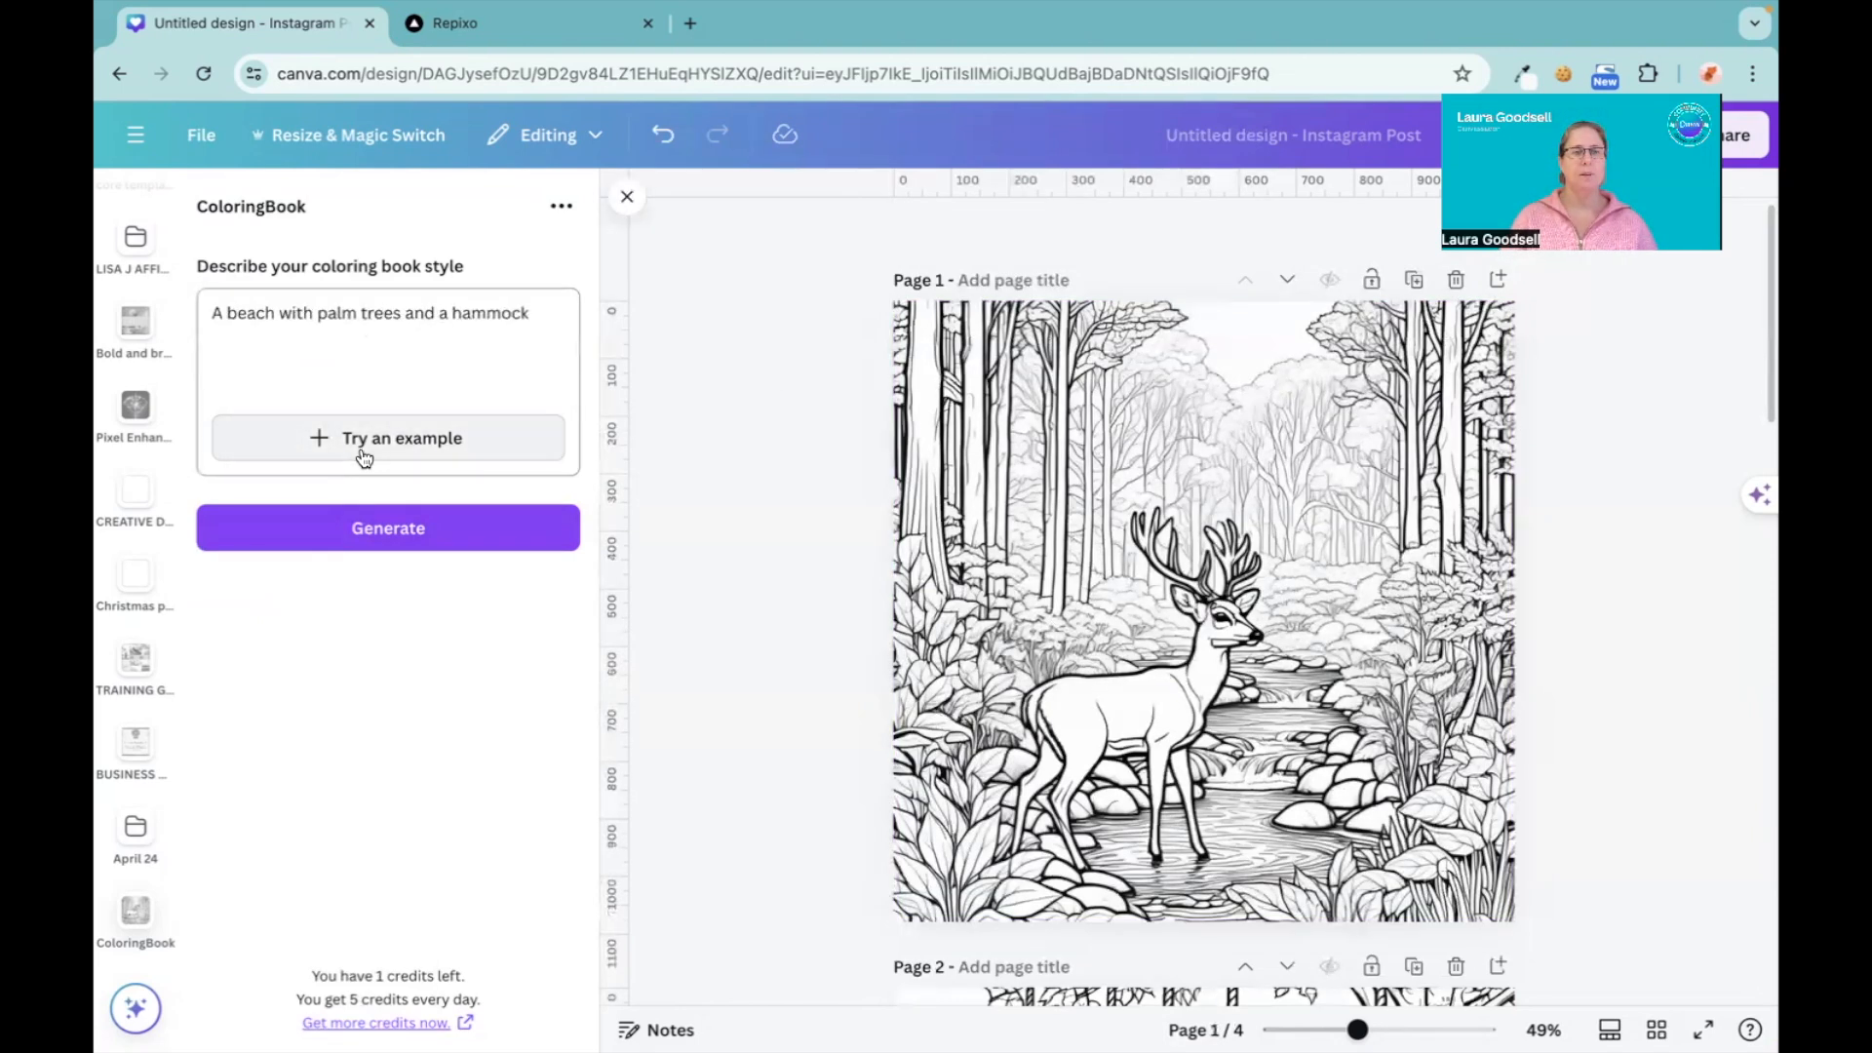
pyautogui.click(362, 451)
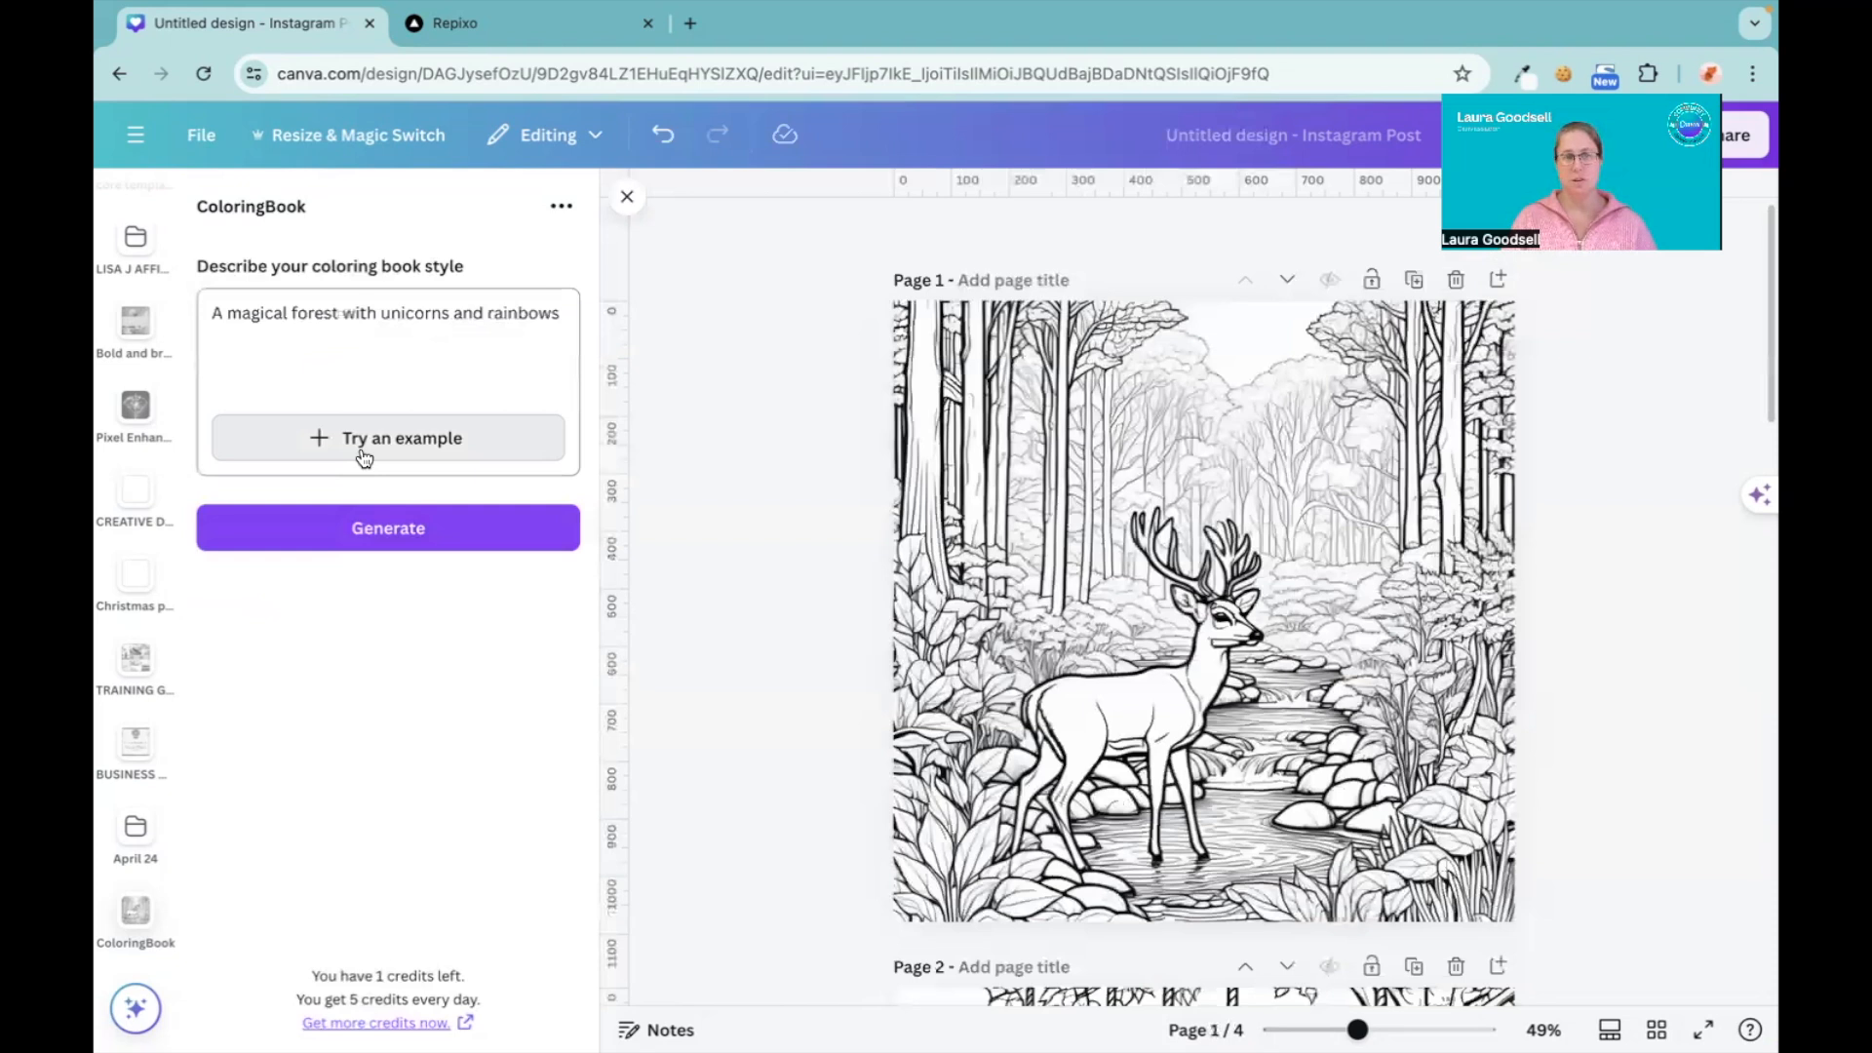
pyautogui.click(364, 452)
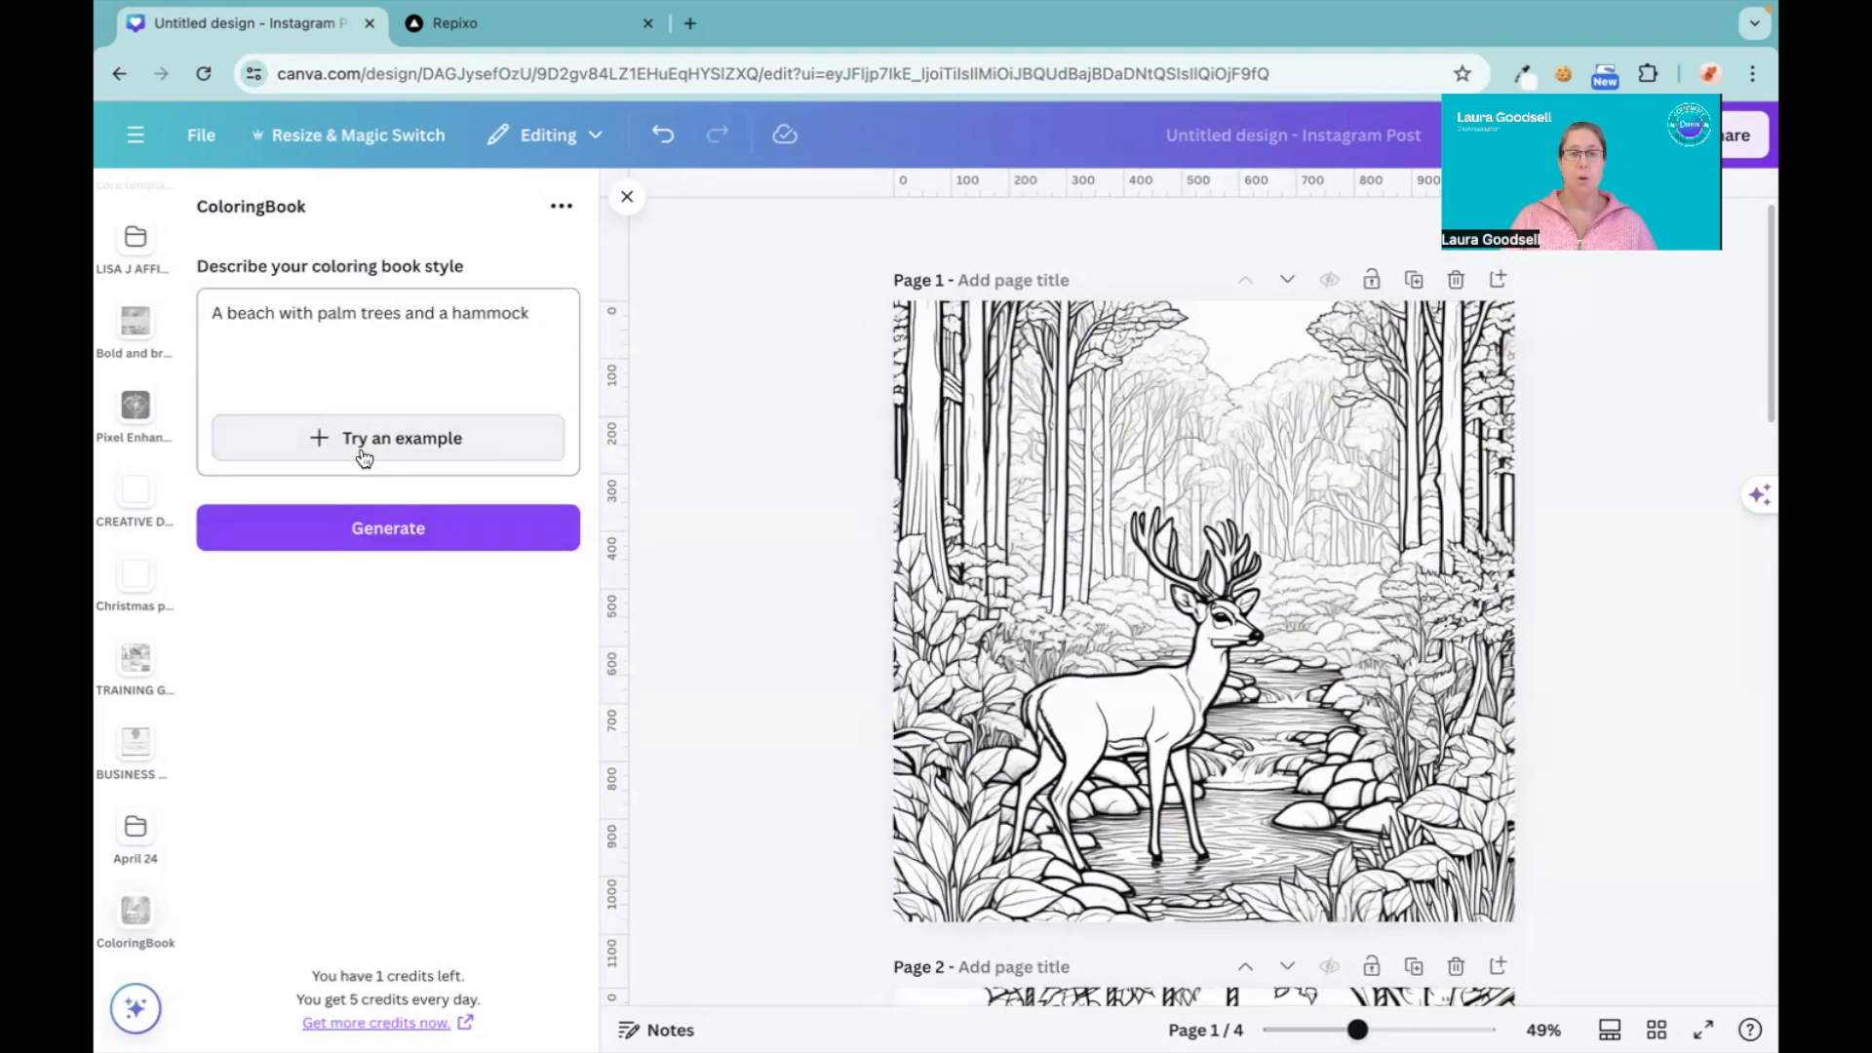
pyautogui.click(383, 532)
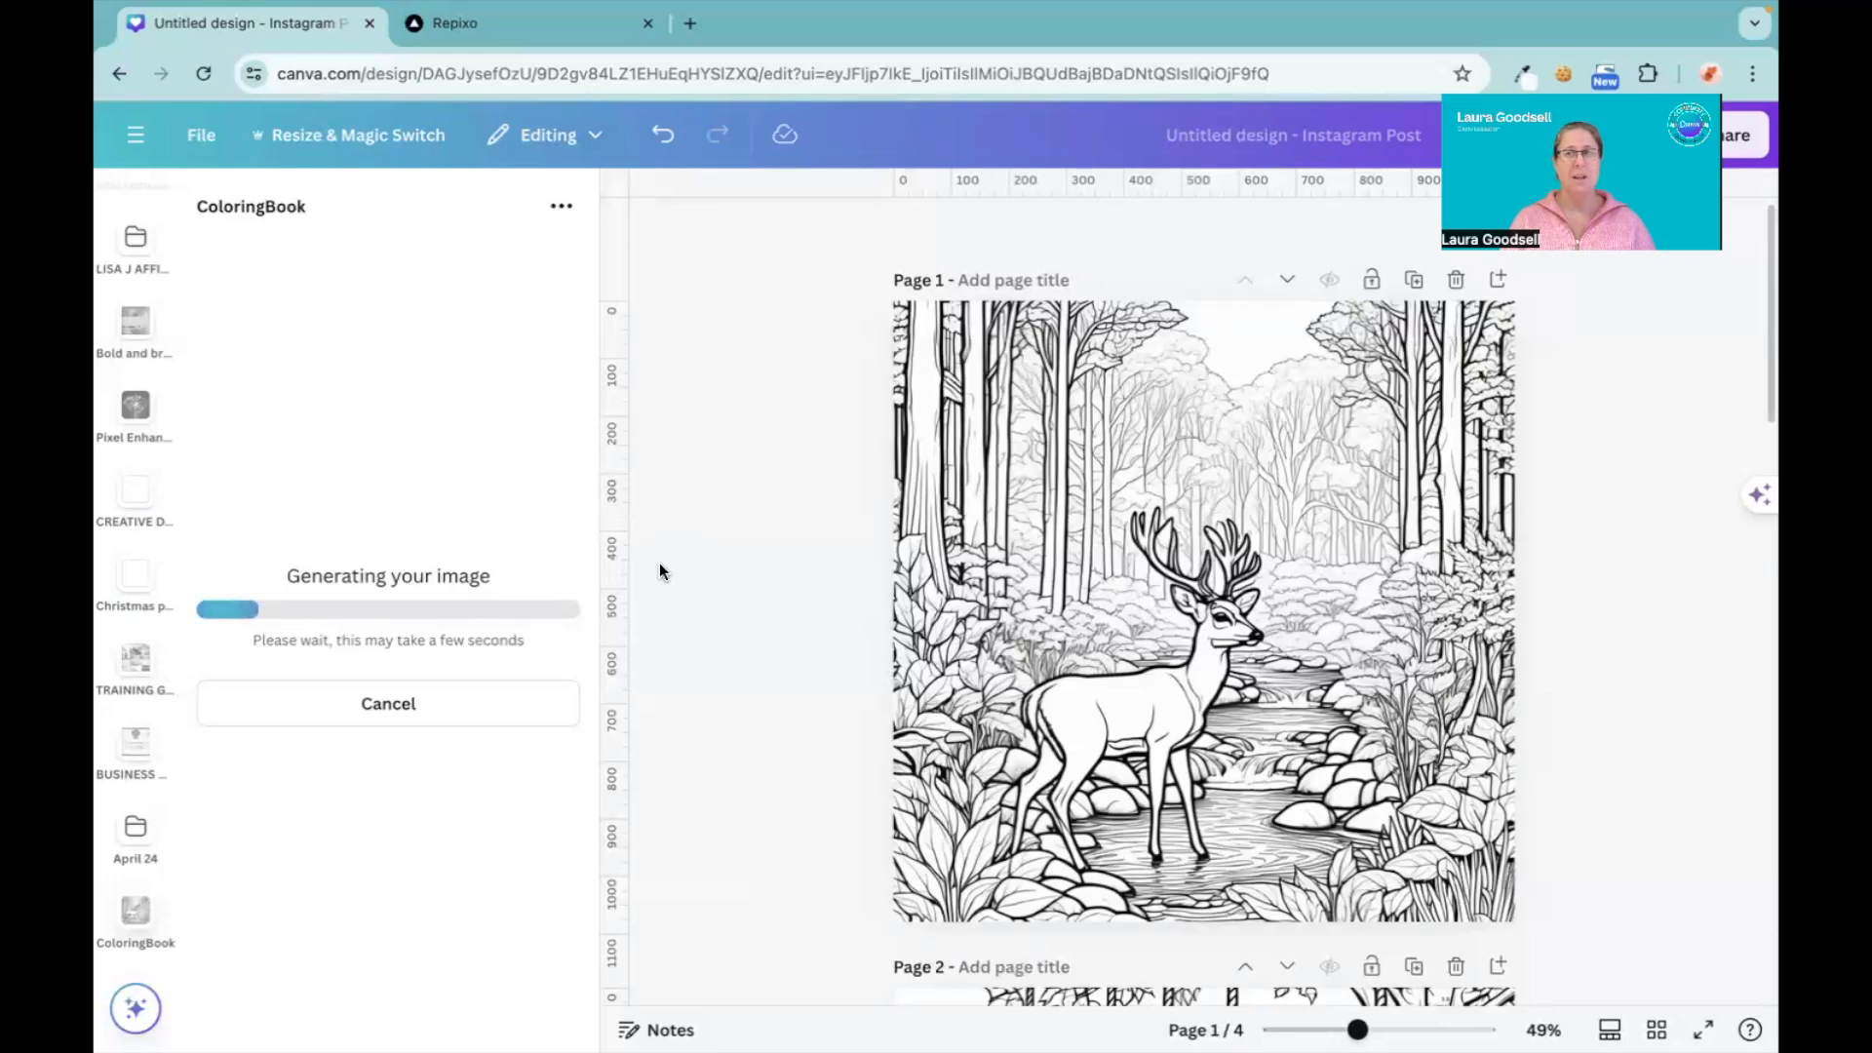
# Step: Add a fifth page for the beach hammock image and set the image as its background
pyautogui.scroll(-5, 659, 564)
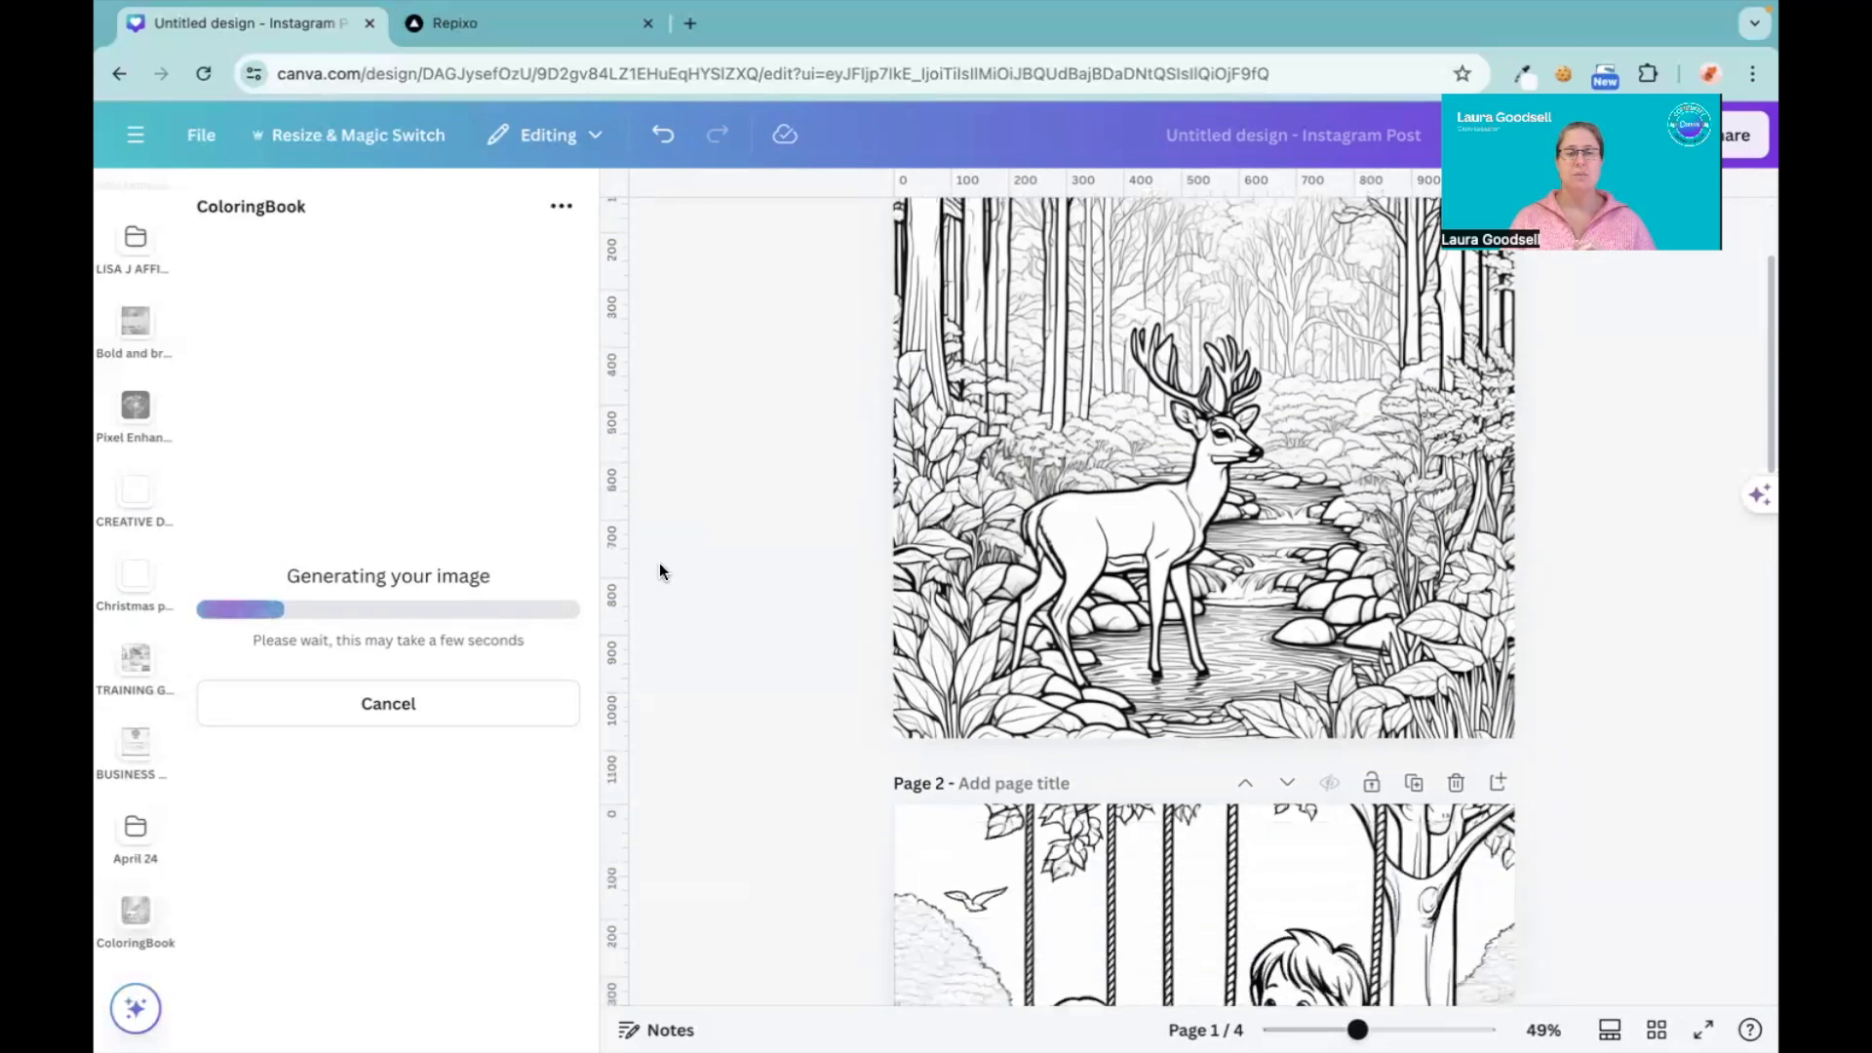
pyautogui.scroll(-10, 659, 564)
pyautogui.click(1211, 974)
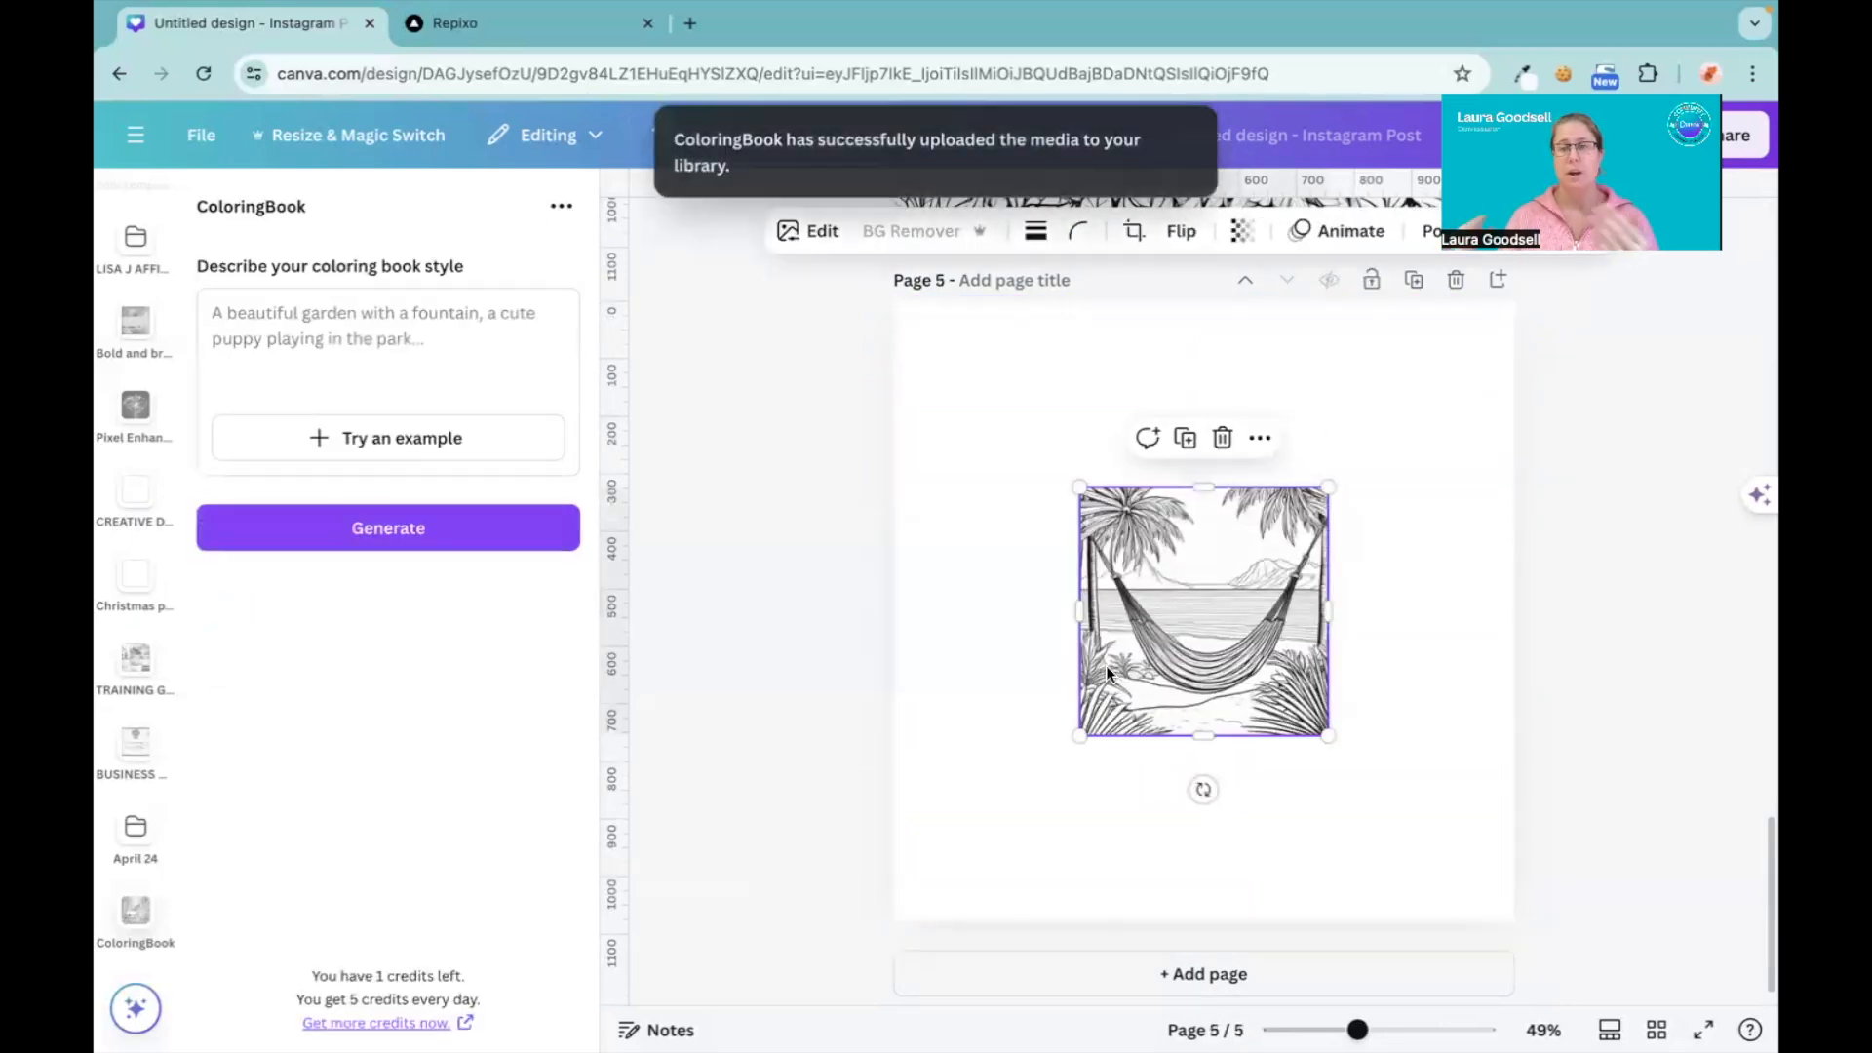
pyautogui.rightClick(1203, 620)
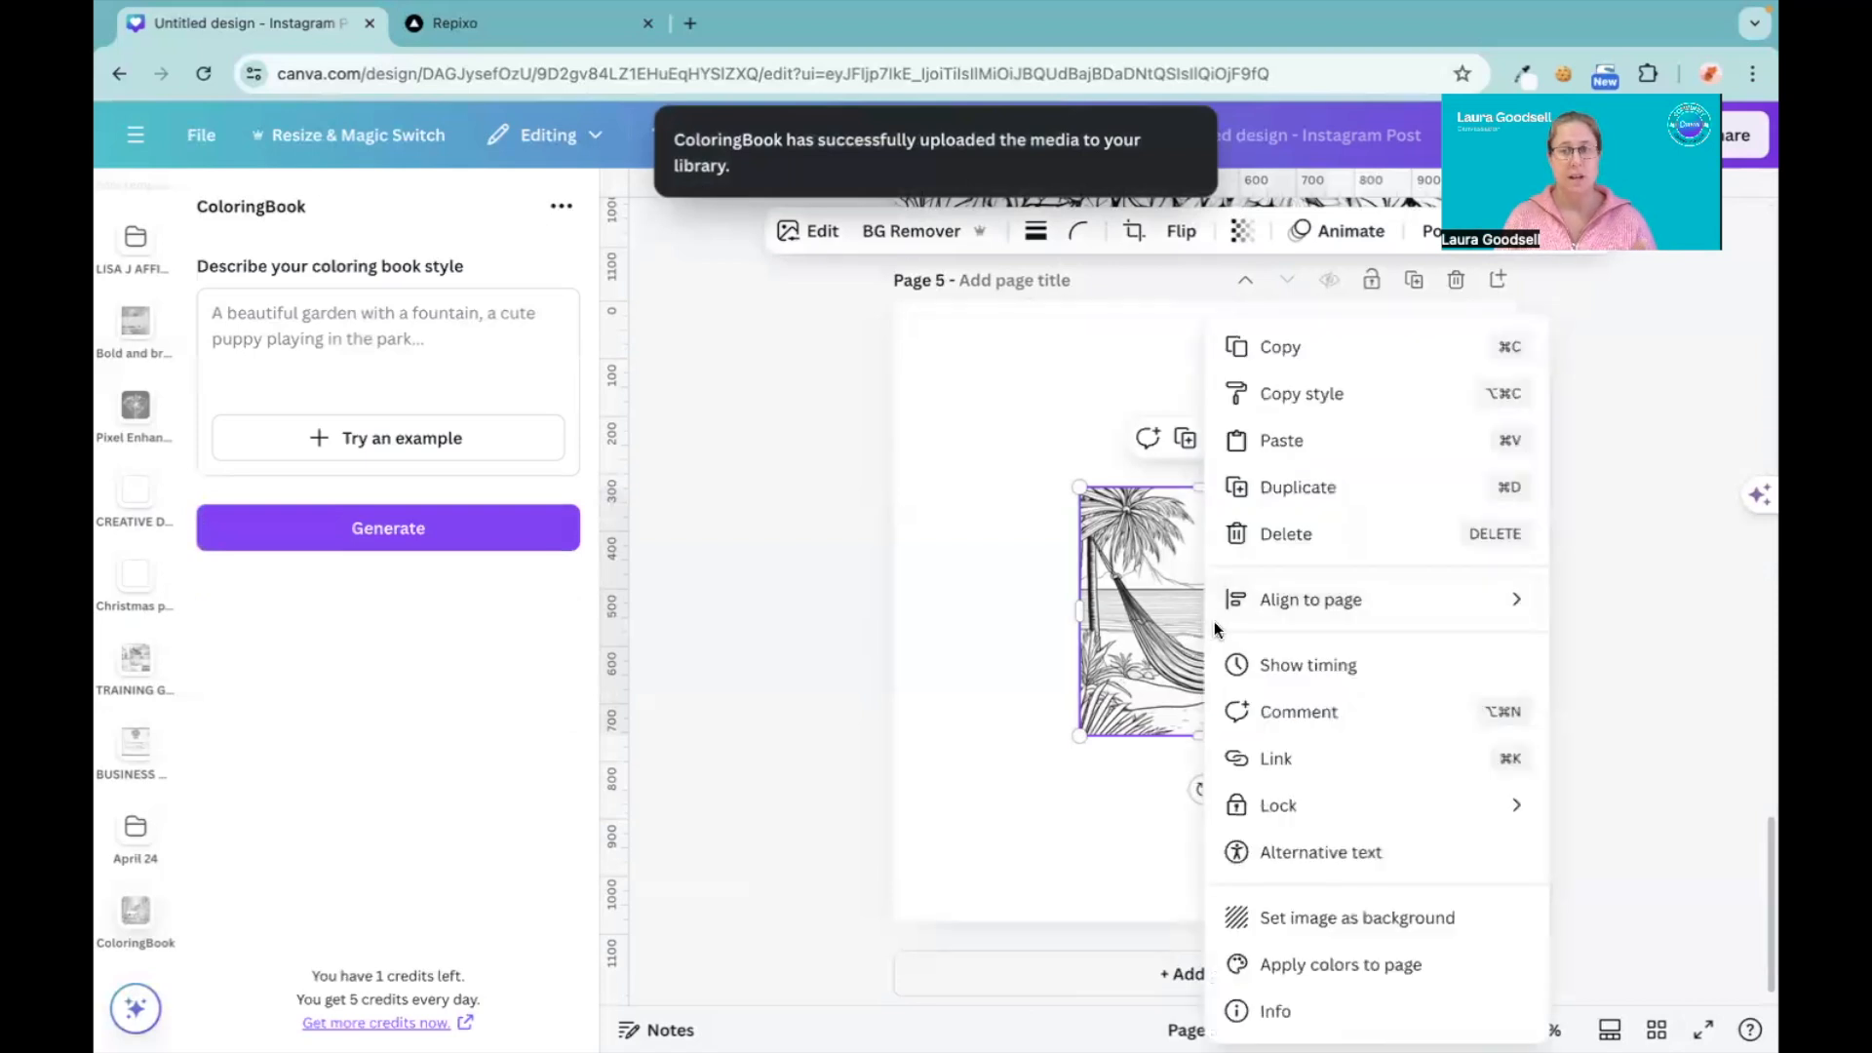
pyautogui.click(1297, 919)
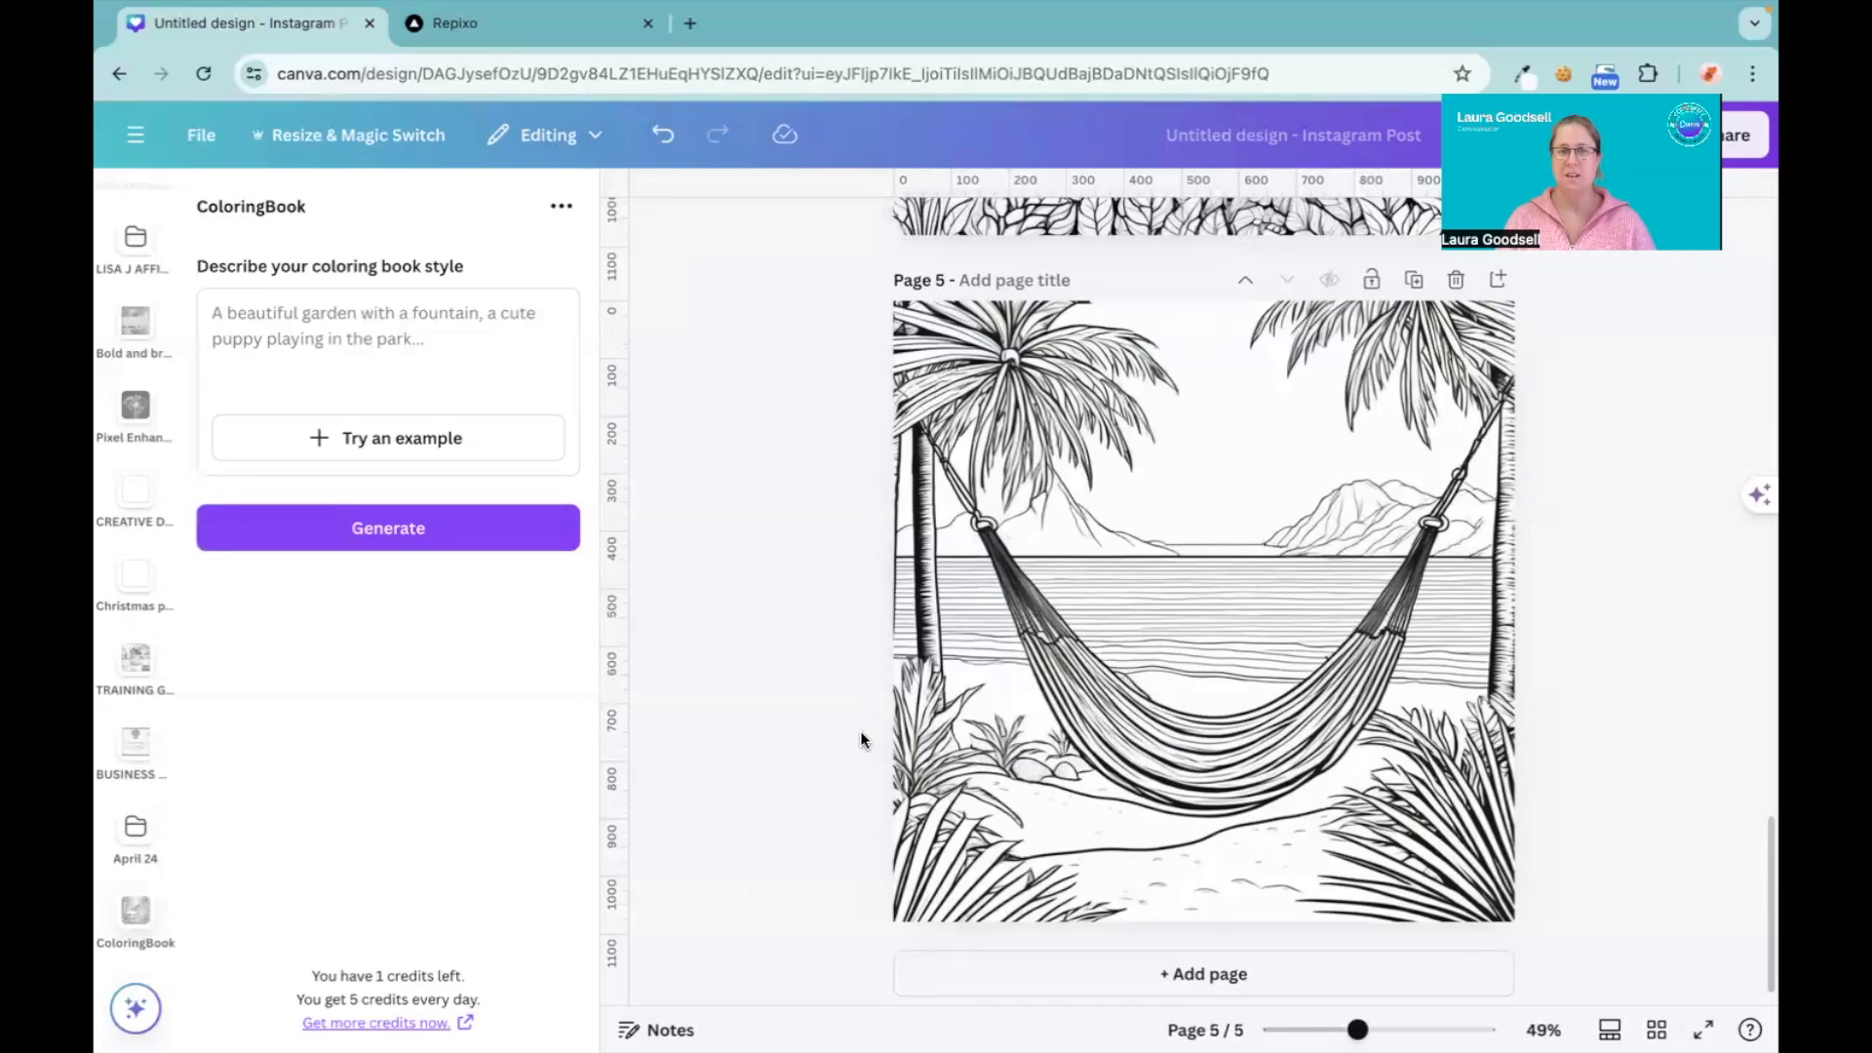
# Step: Look through all the coloring pages in the design, from the deer page to the hammock page
pyautogui.scroll(10, 860, 729)
pyautogui.scroll(10, 860, 730)
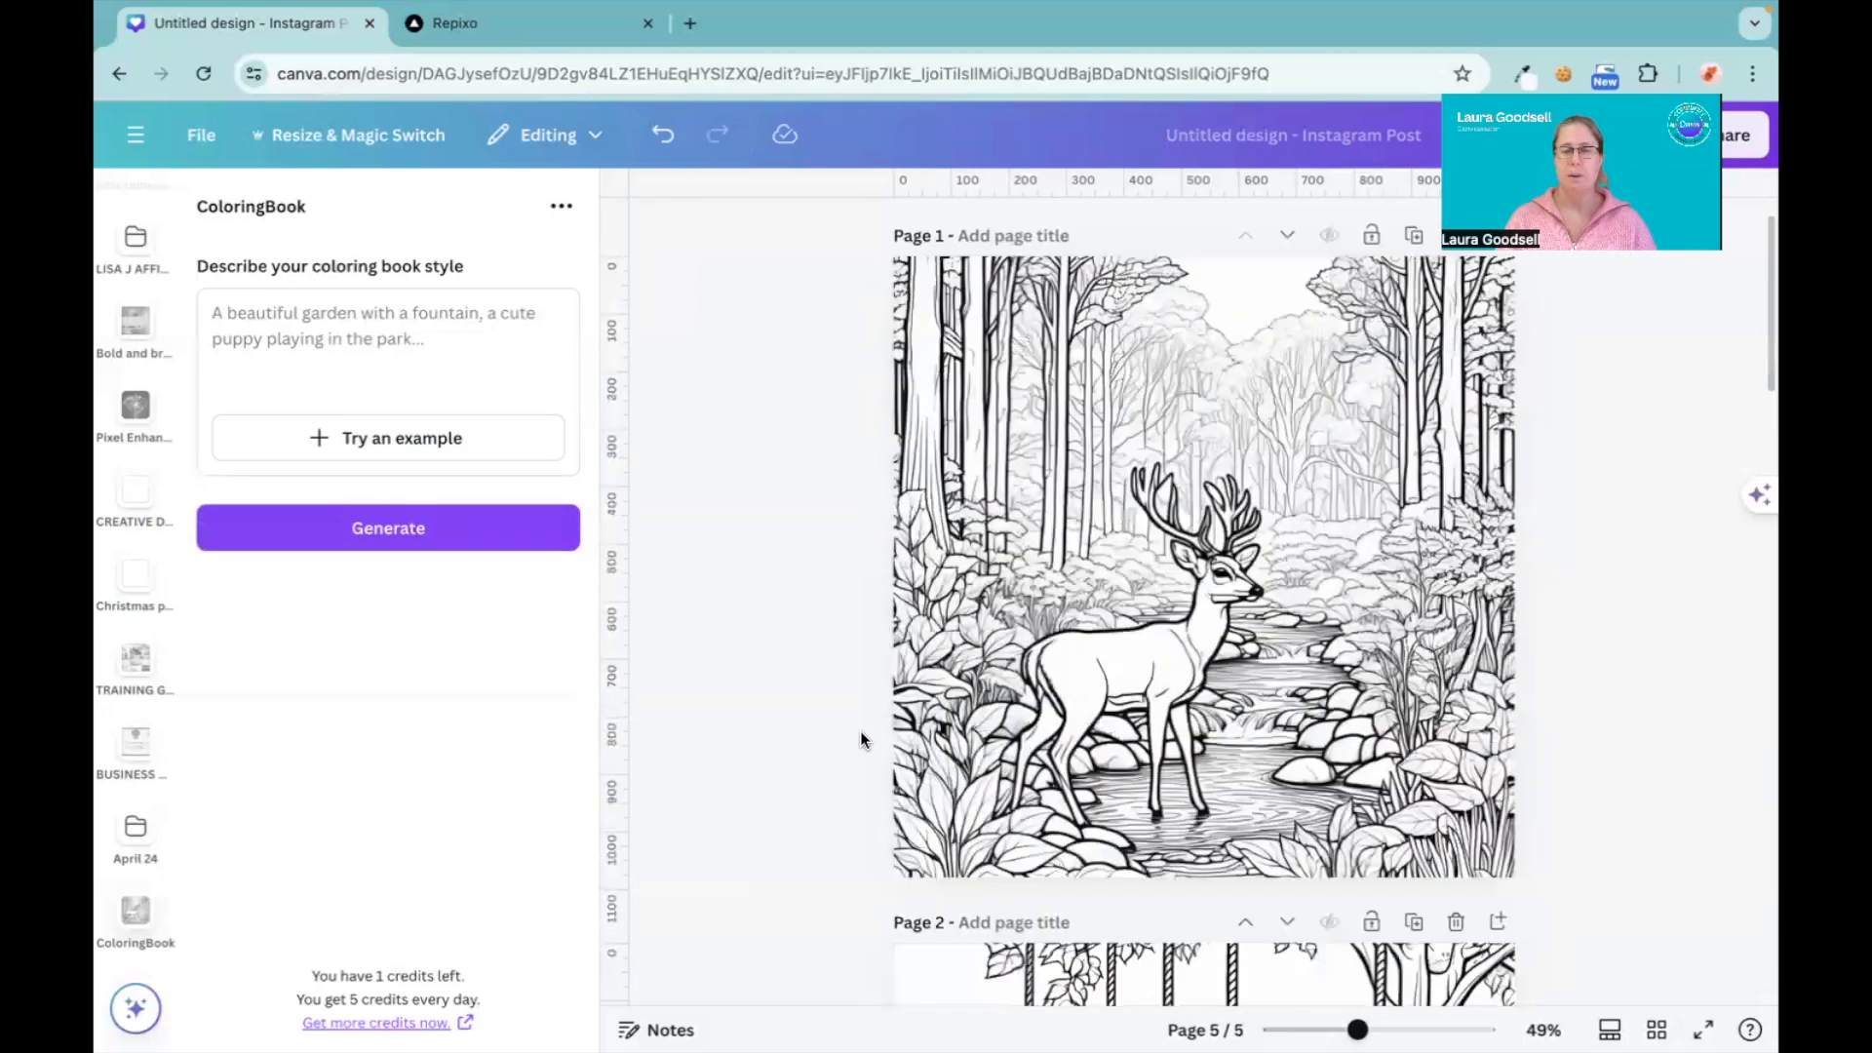
pyautogui.scroll(-10, 861, 739)
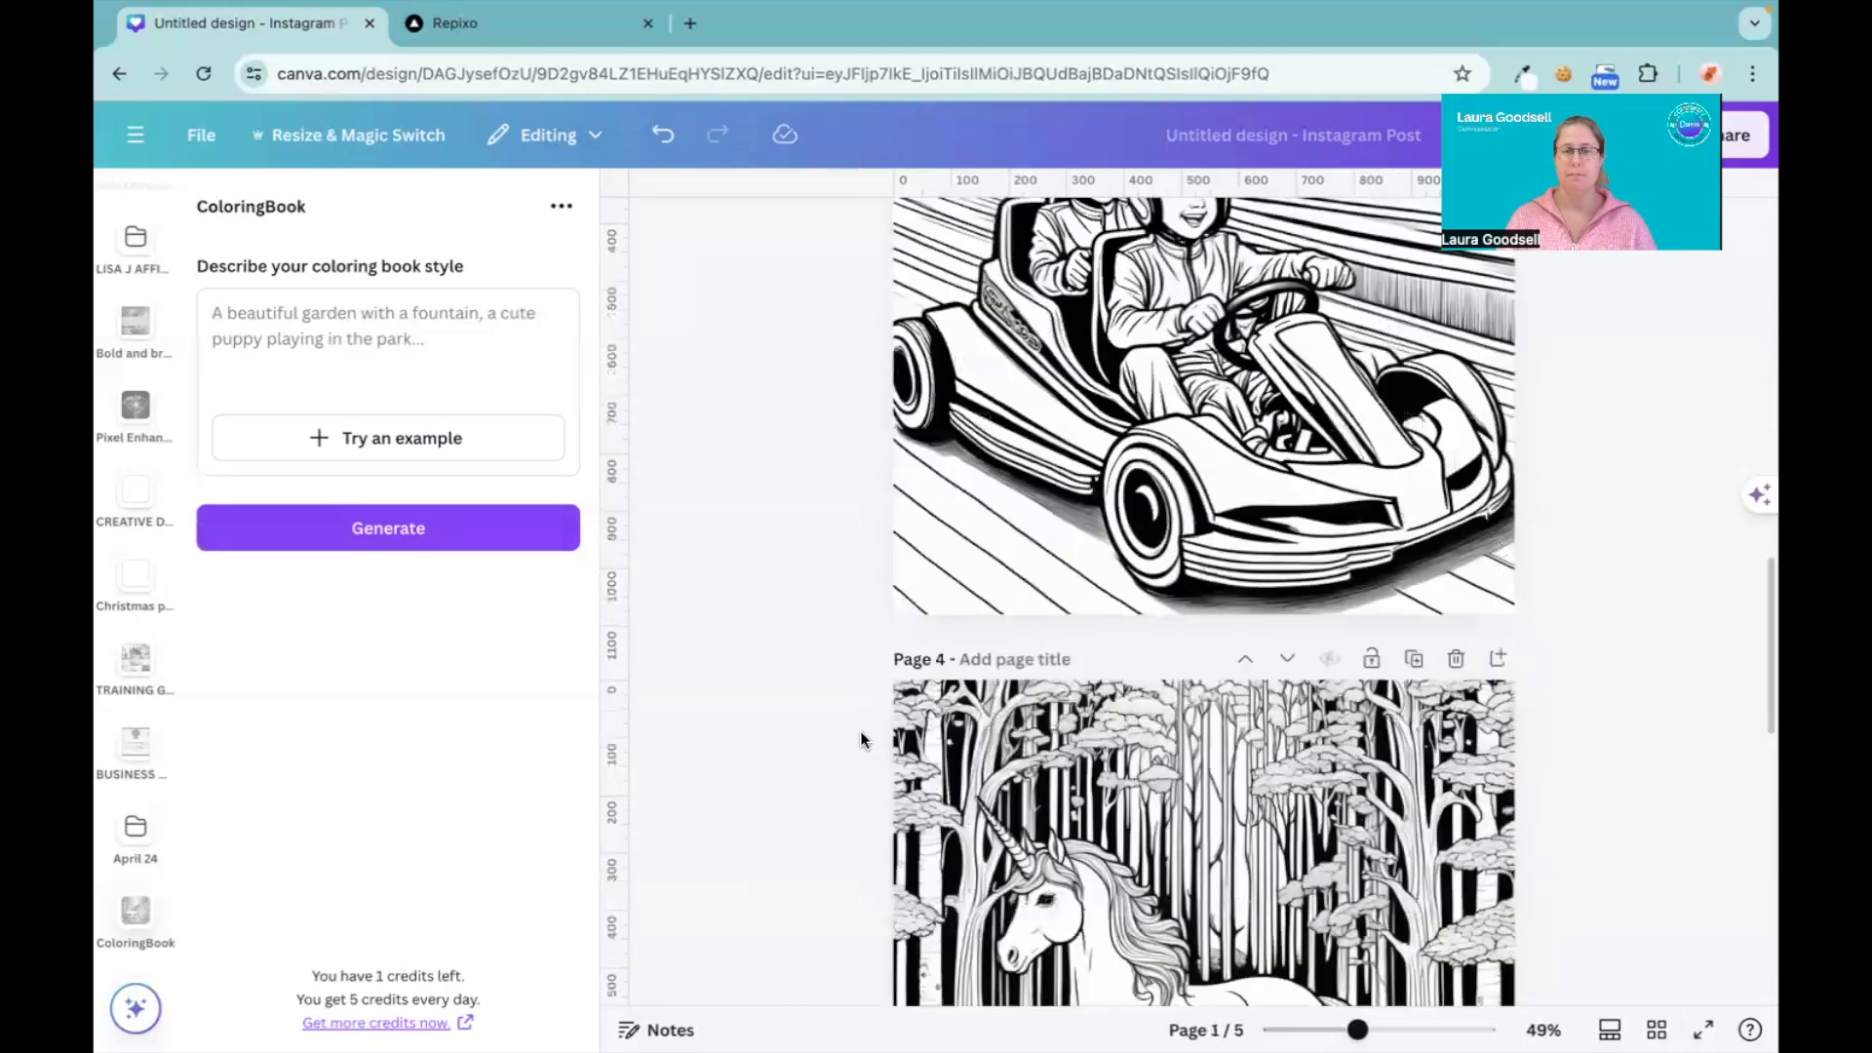
pyautogui.scroll(-10, 860, 739)
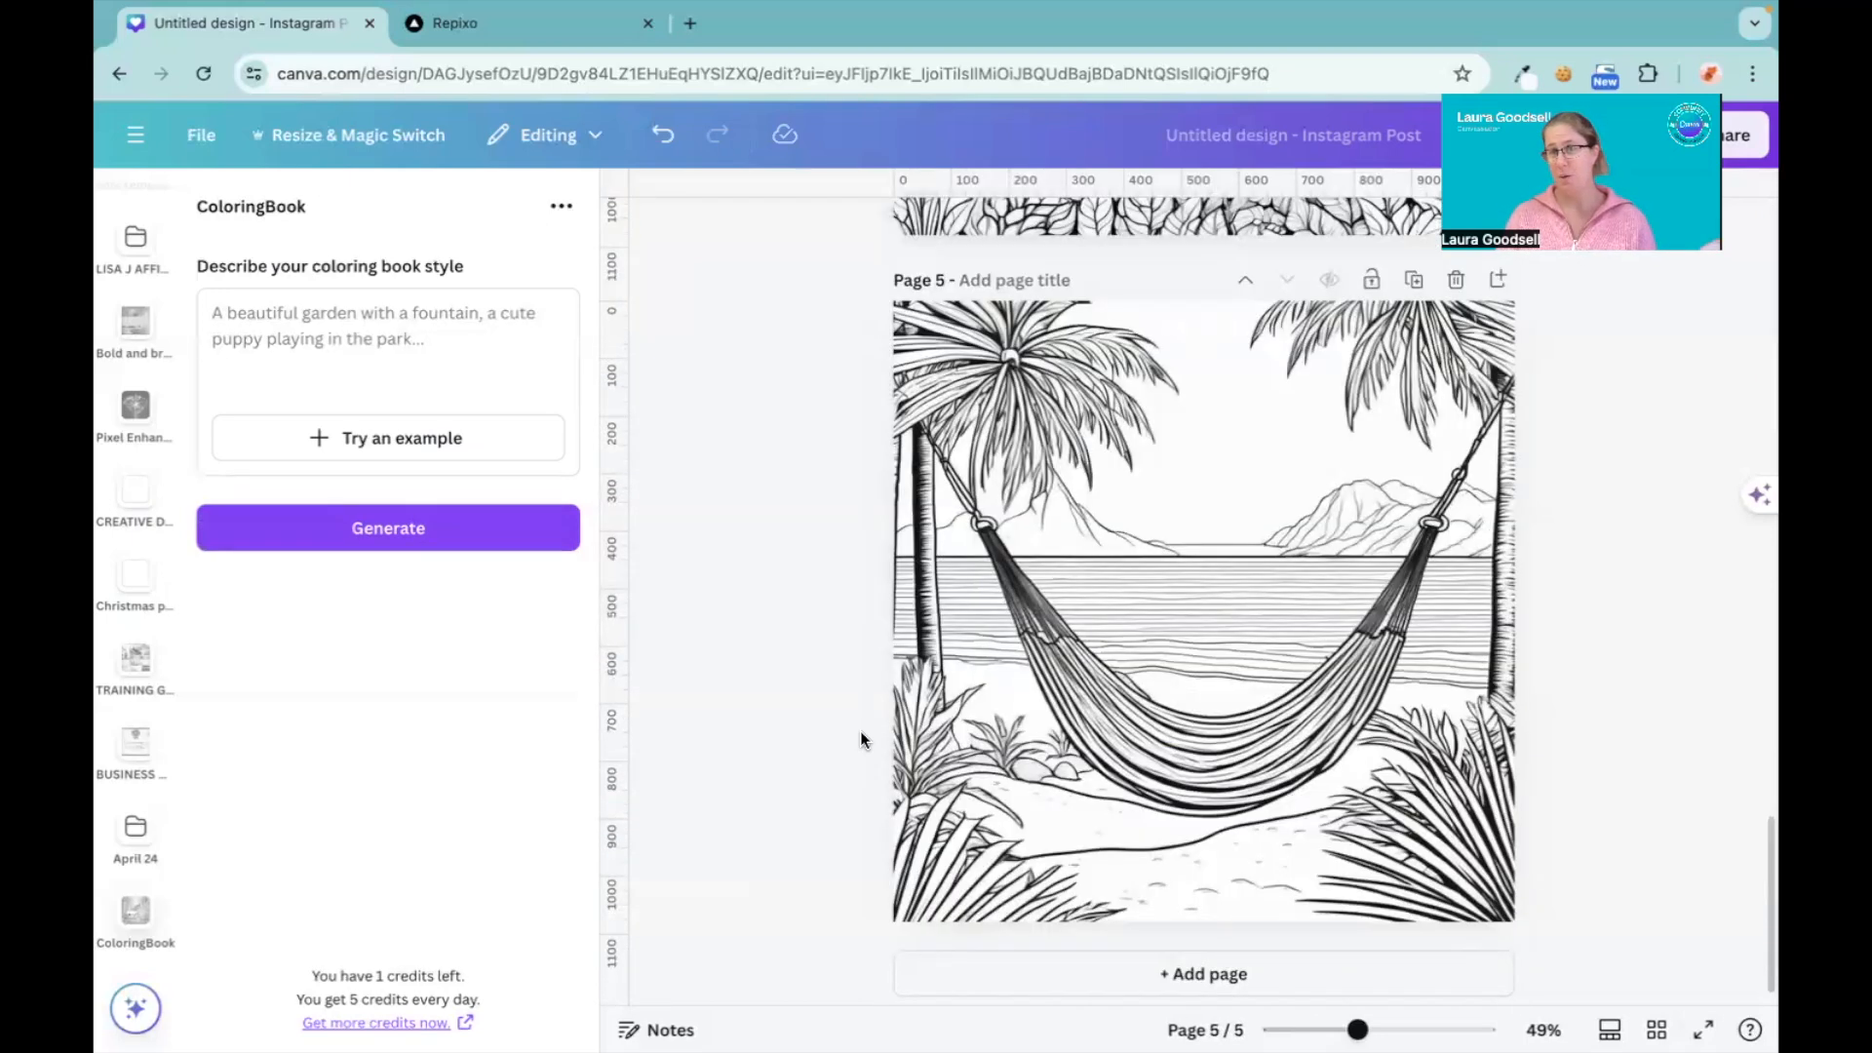
pyautogui.scroll(15, 861, 739)
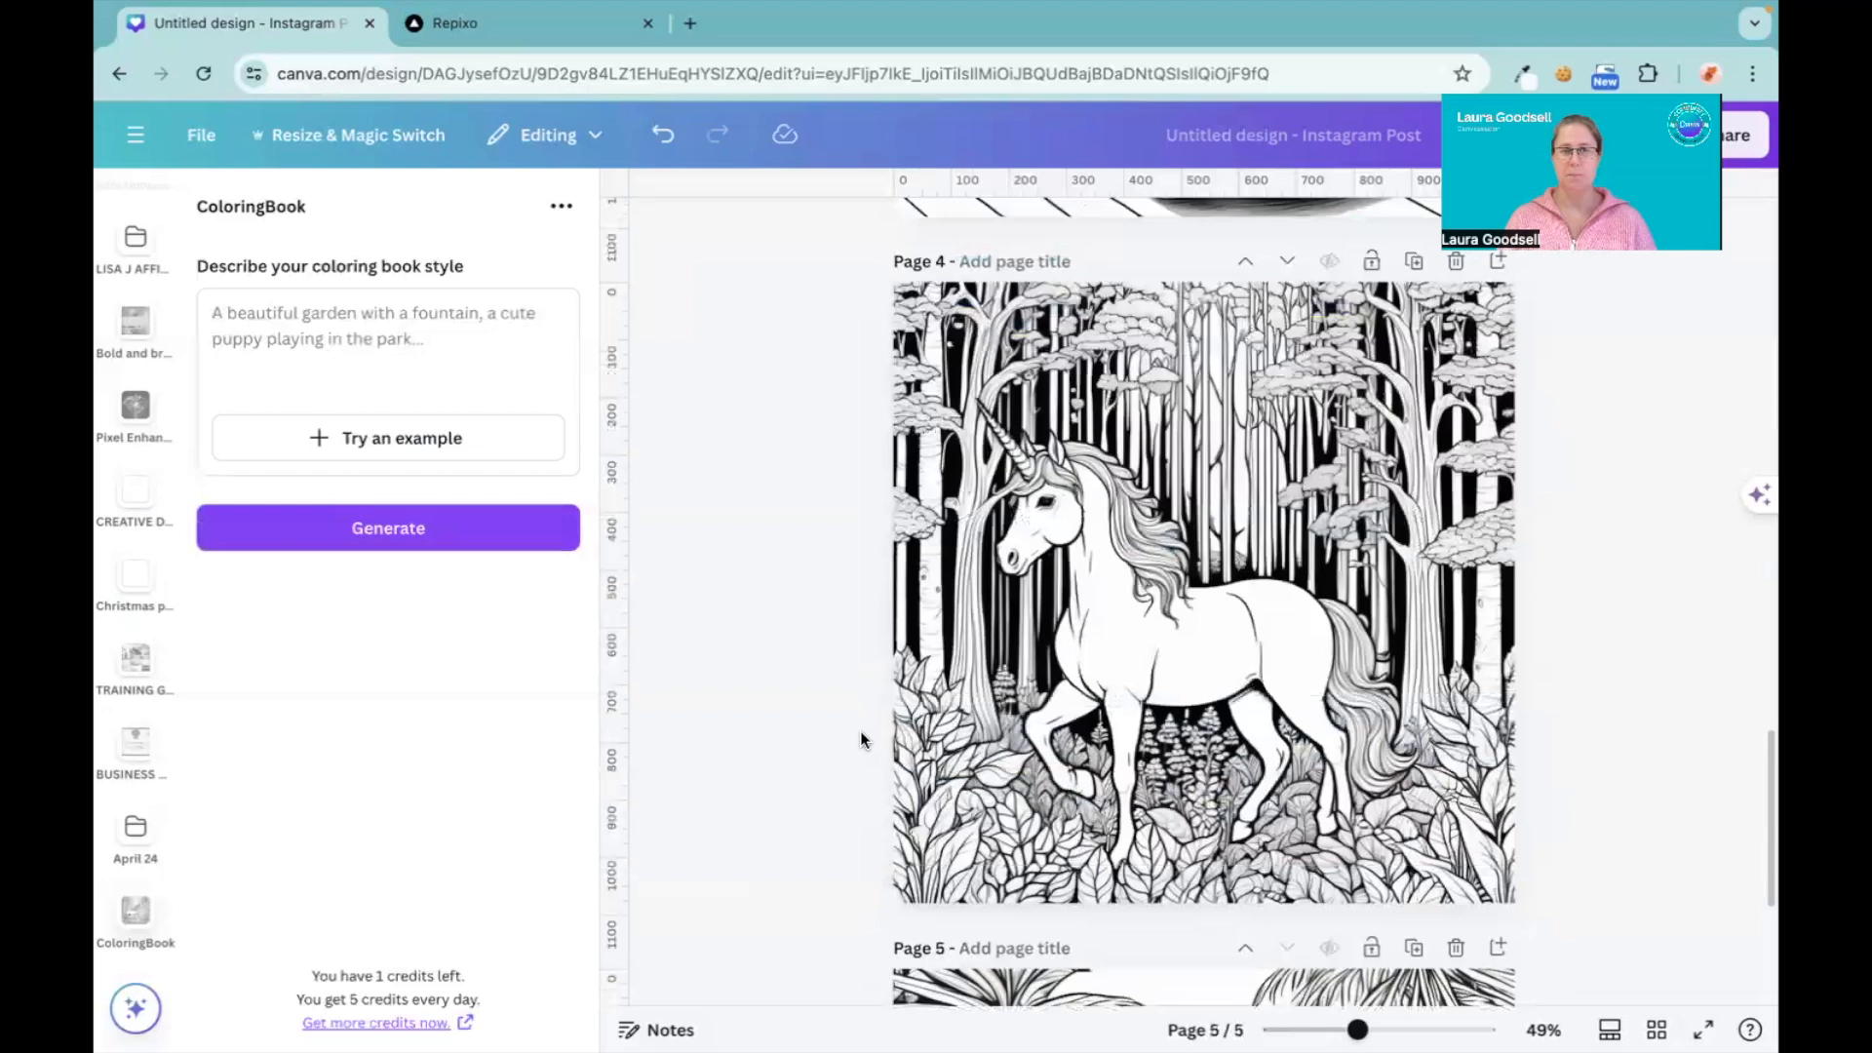